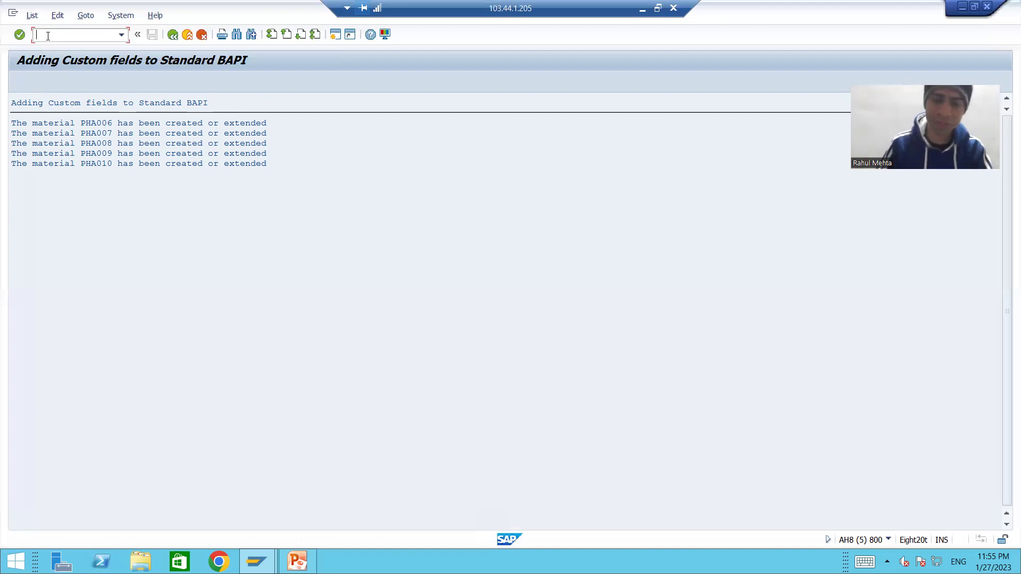
- Open SE11 in a new session with /ose11 and enter table MARA
text(/ose11)
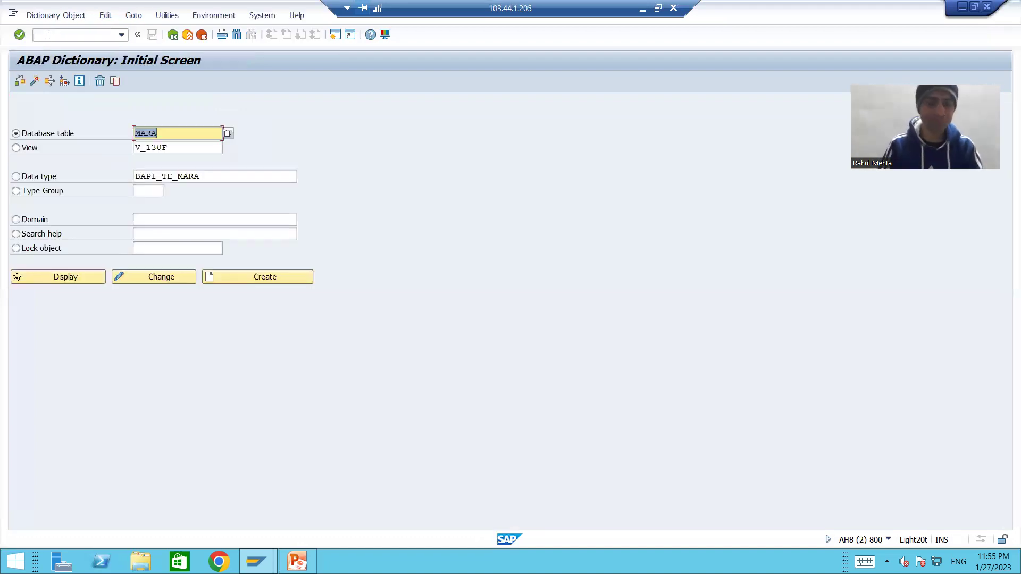
text(MARA)
- Display the MARA table definition and open its Data Browser contents screen
key(Return)
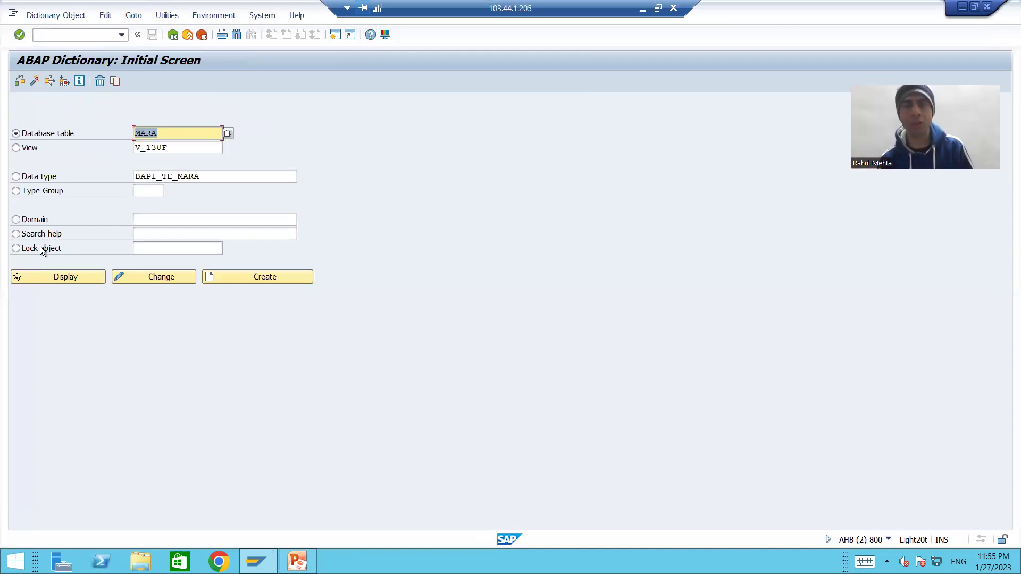
click(49, 274)
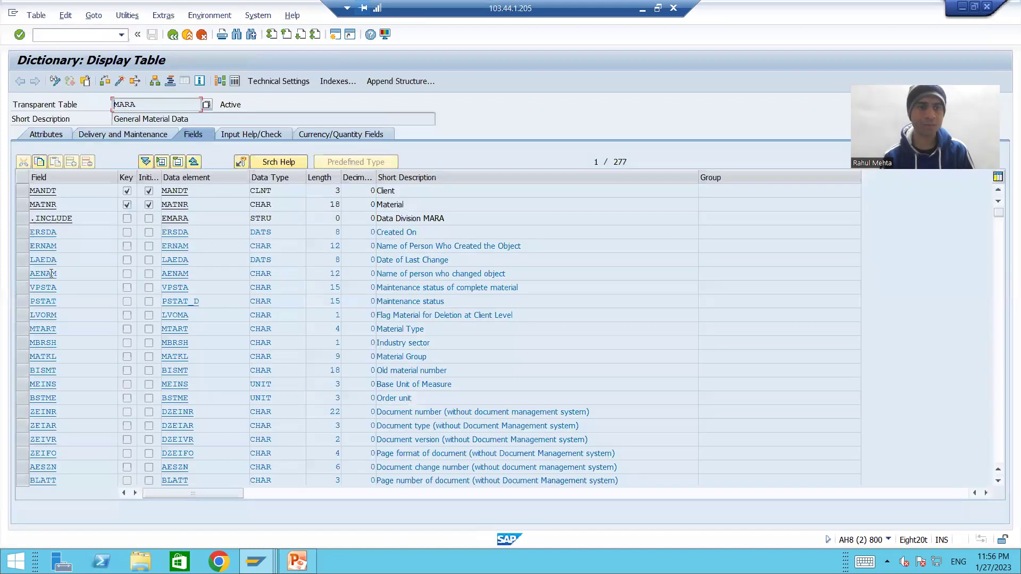
click(235, 81)
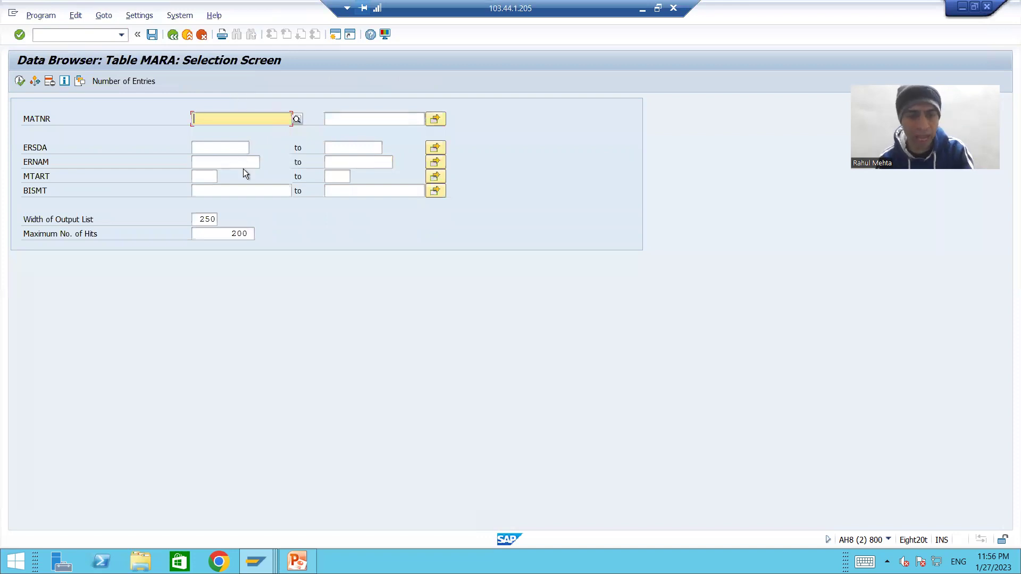
- Enter material range PHA006 to PHA010 in the MATNR fields, copied from the report
key(alt+Tab)
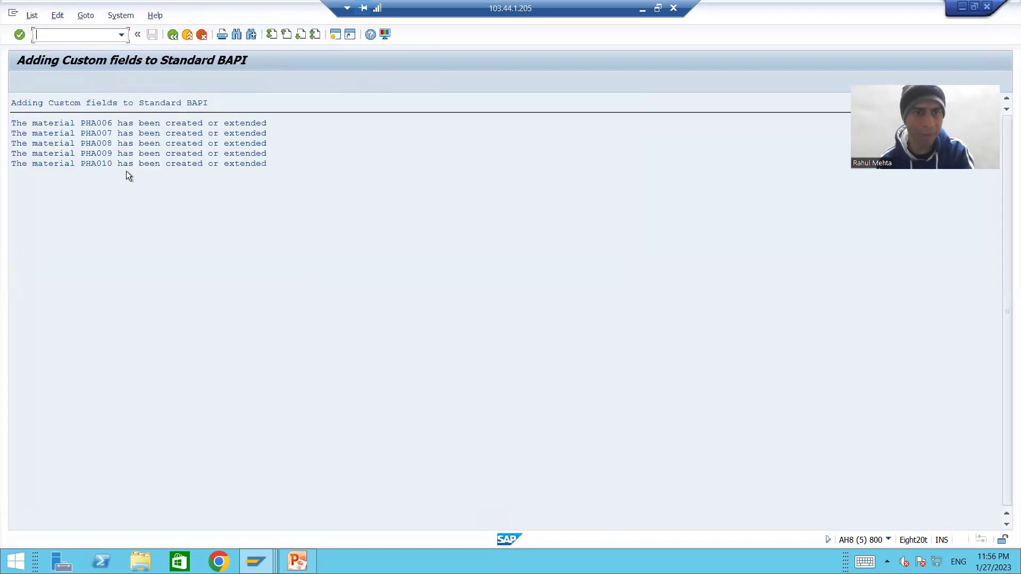
click(78, 123)
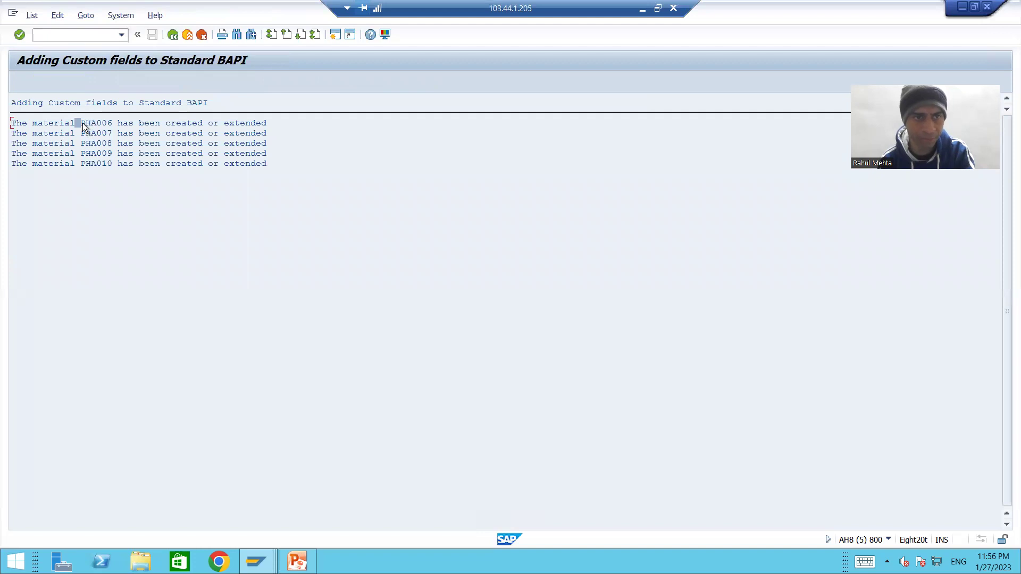
drag(82, 123, 101, 123)
key(alt+Tab)
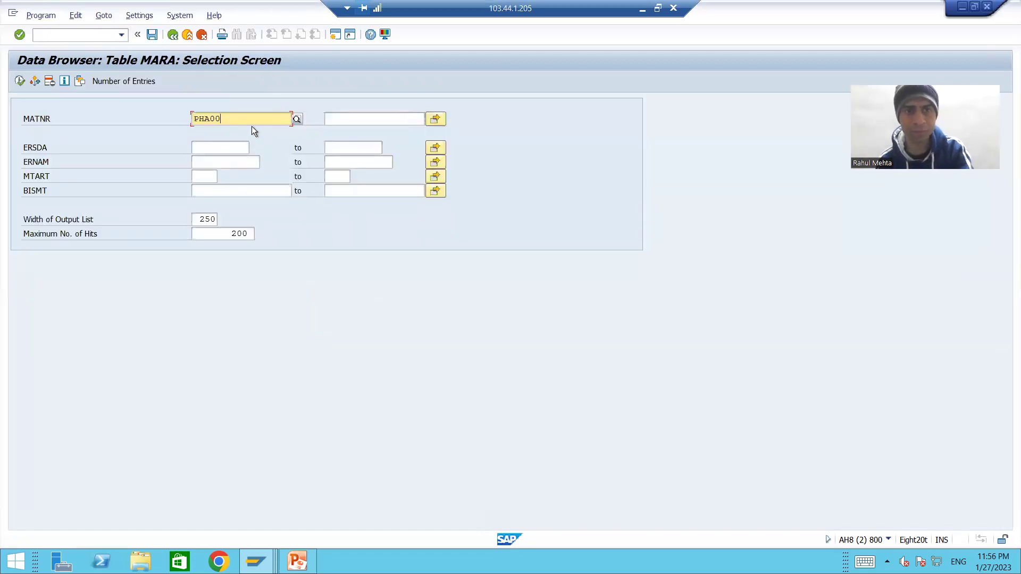
text(6)
key(alt+Tab)
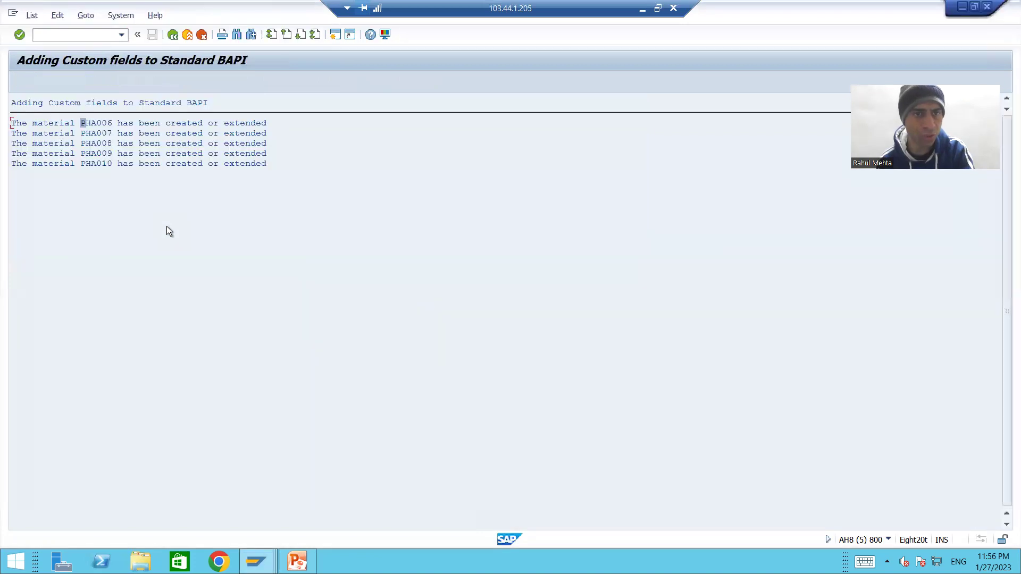
drag(81, 165, 104, 170)
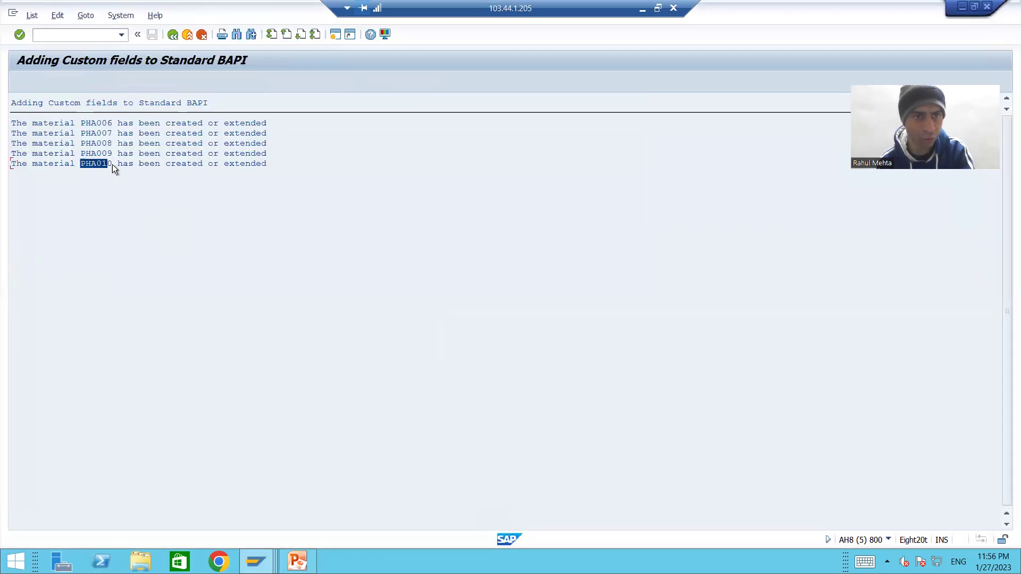
key(alt+Tab)
click(350, 122)
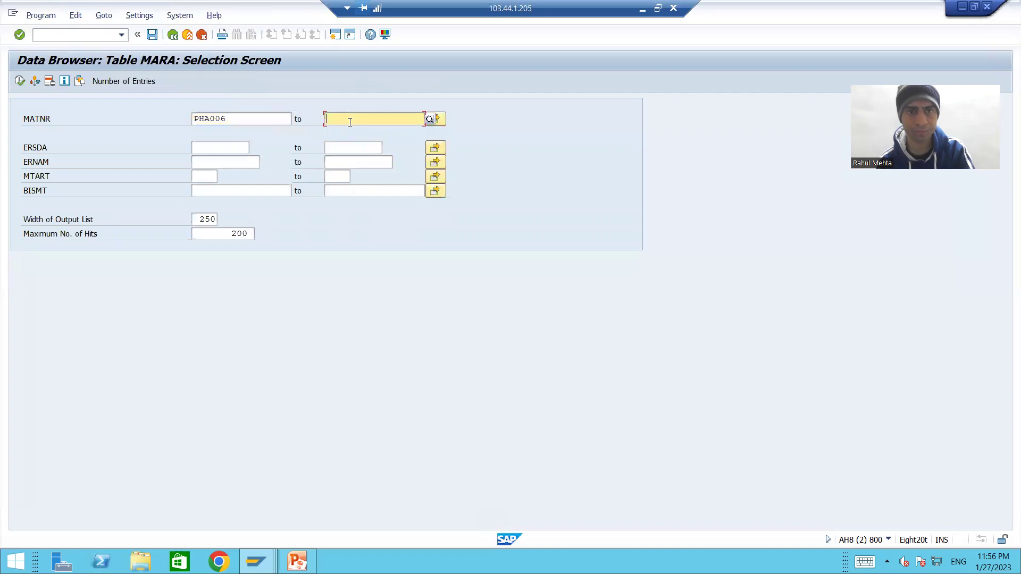
text(PHA010)
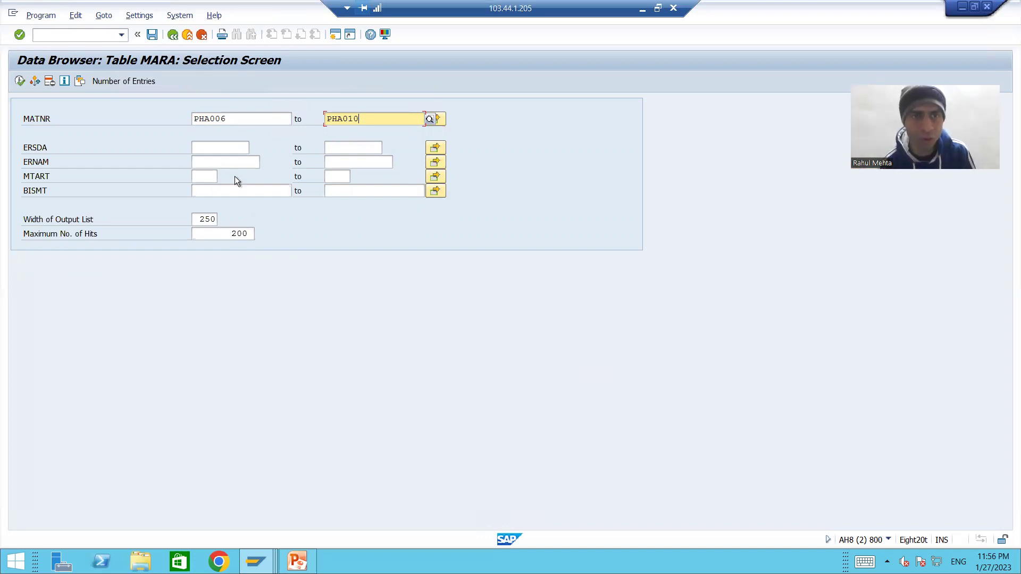
- Open Settings > Format List > Choose Fields for the MARA output
click(144, 17)
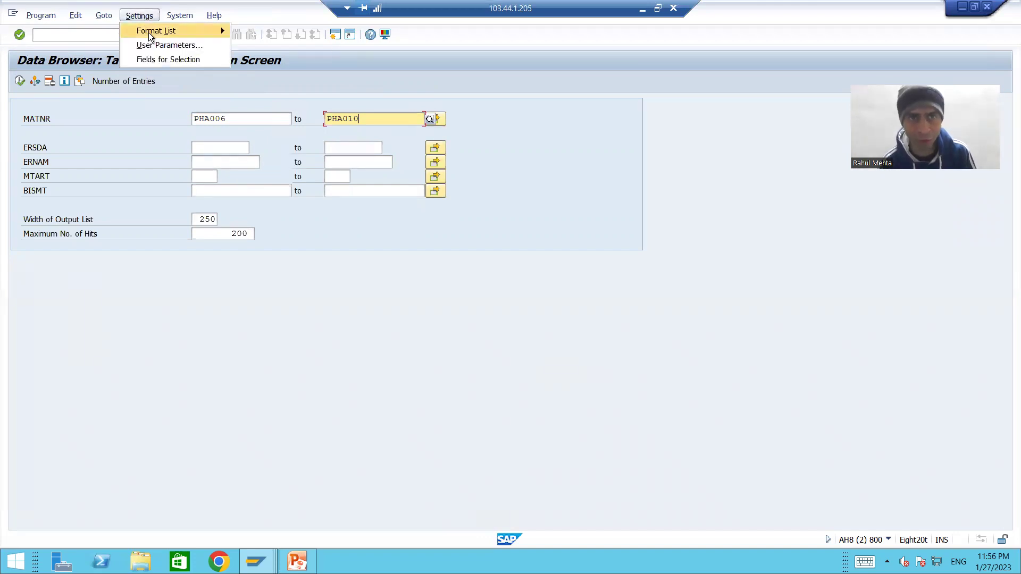
mouse_move(148, 33)
key(Right)
key(Down)
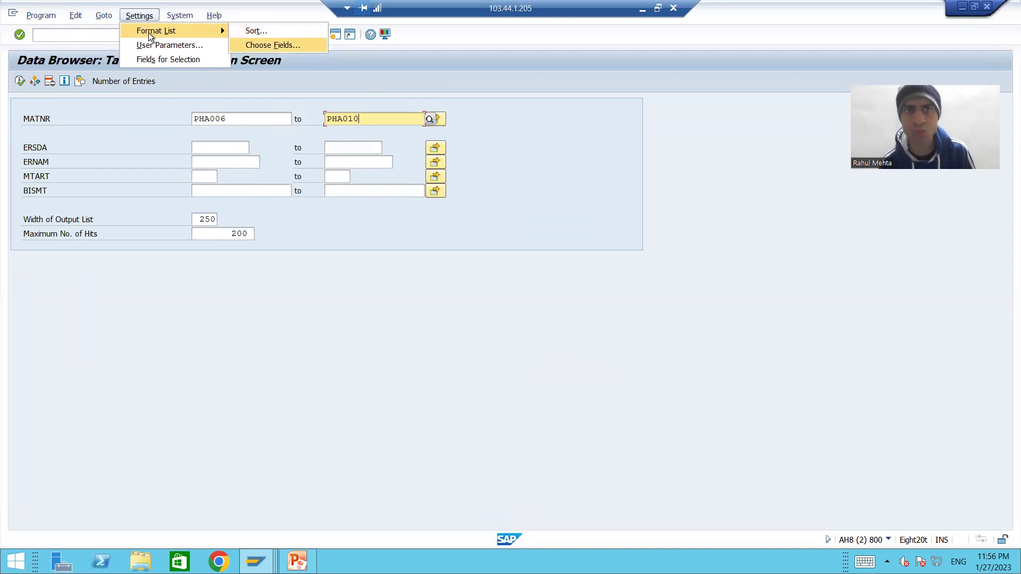
key(Return)
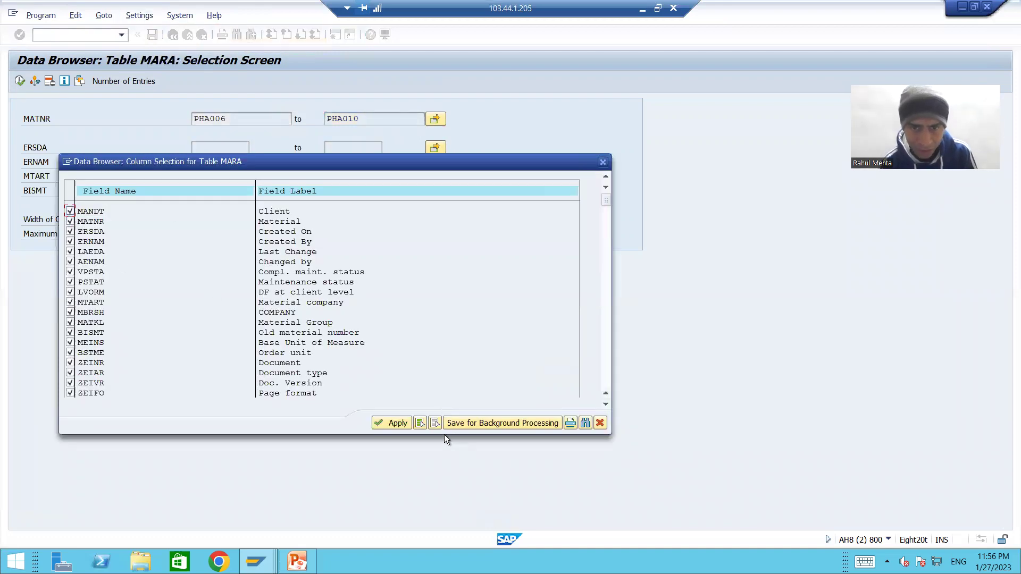
- Deselect all columns, then tick MATNR, MTART, MBRSH and MEINS
click(436, 423)
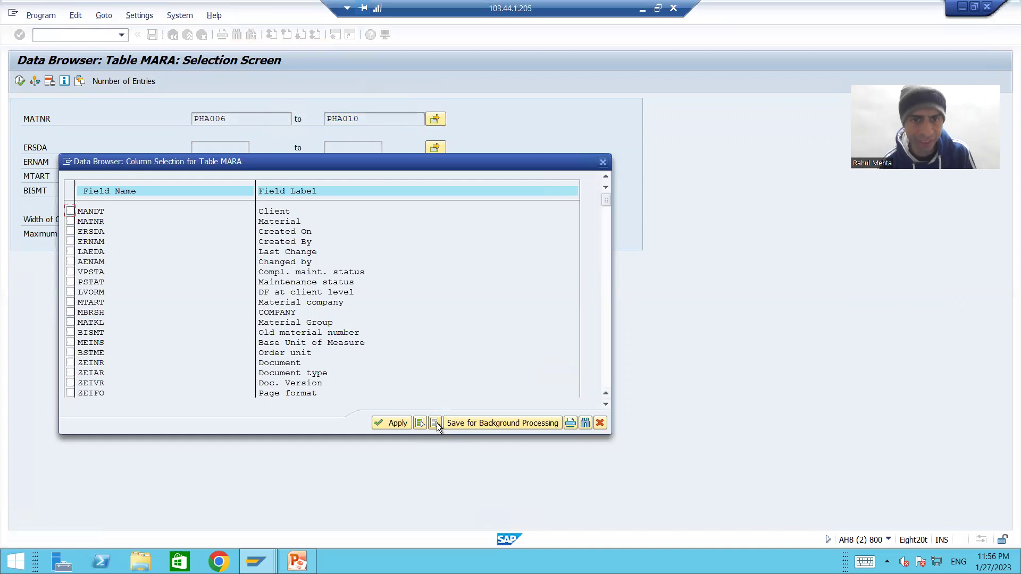
click(71, 221)
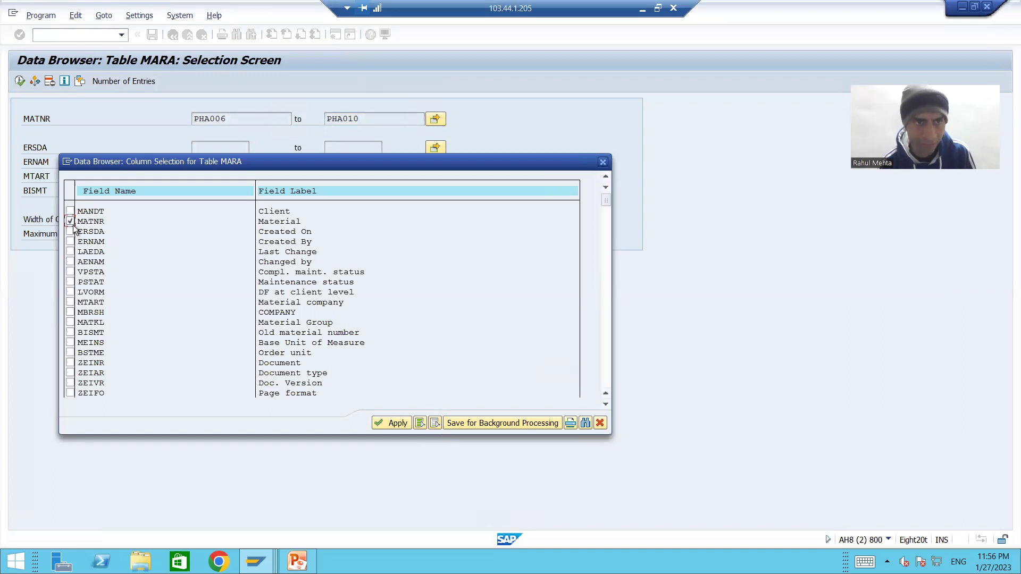
click(70, 302)
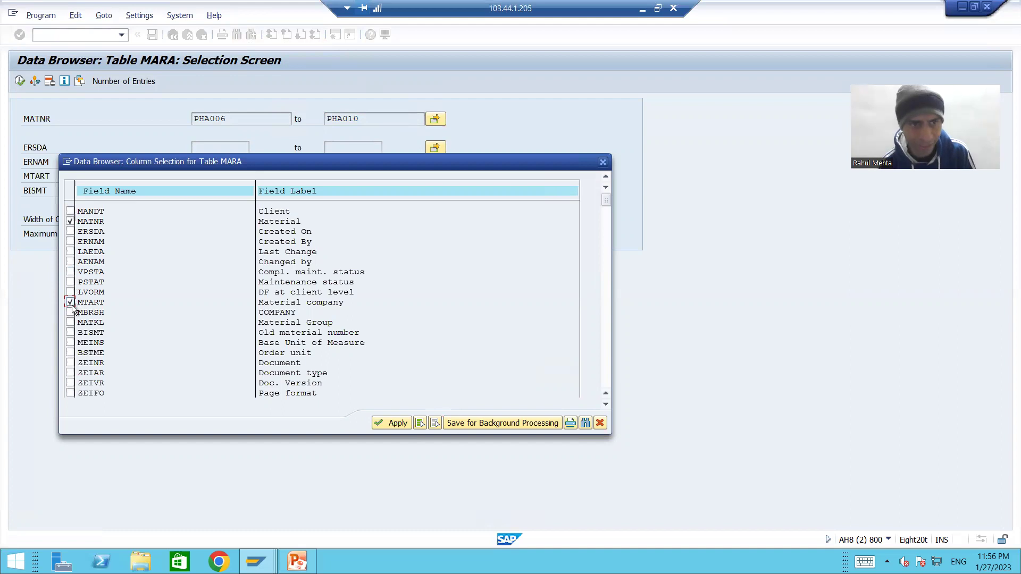
click(73, 315)
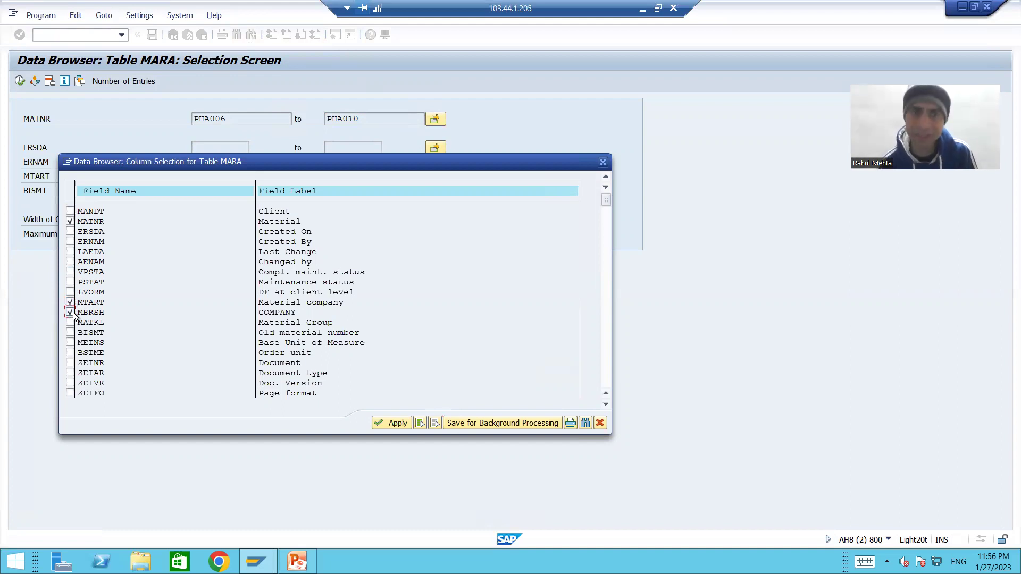
click(71, 343)
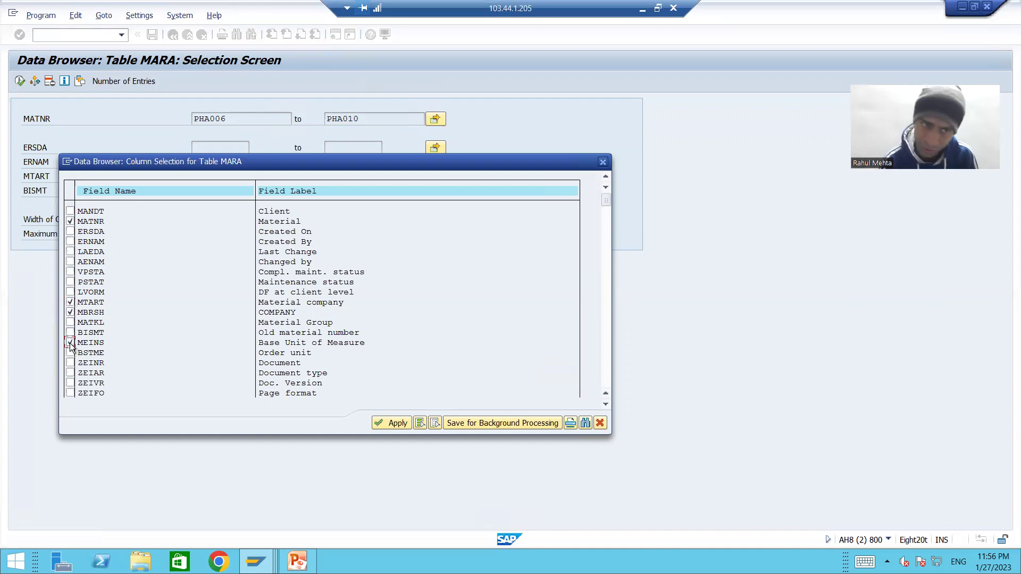
- Find zzsystem, tick custom fields ZZSYSTEM and ZZMTYPE, and apply the column selection
click(587, 423)
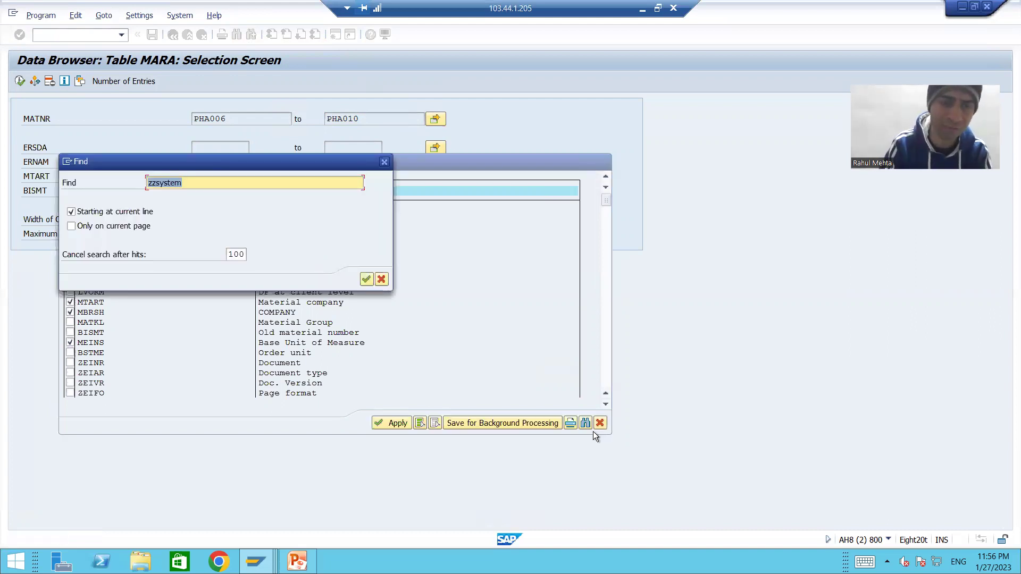
key(Return)
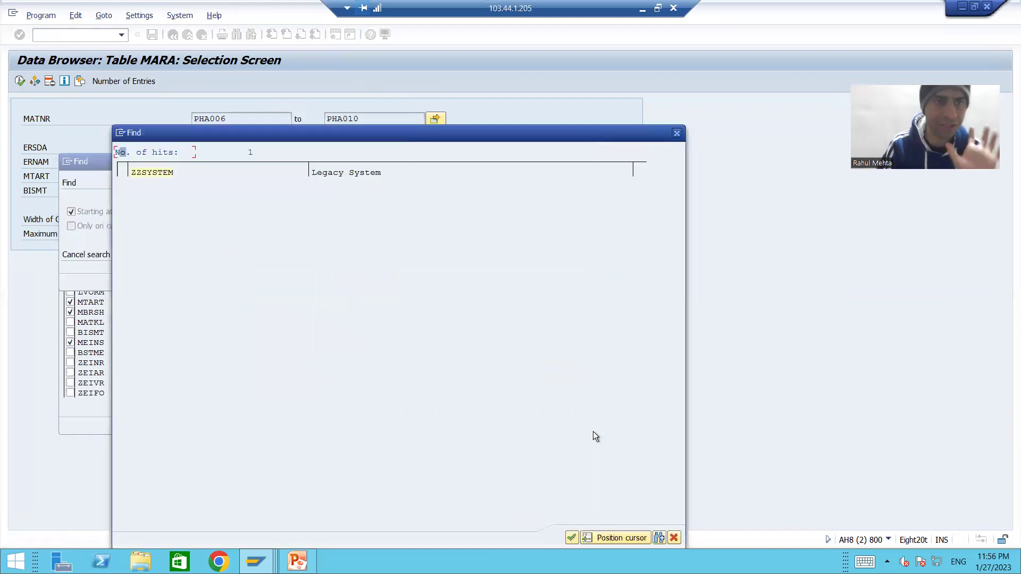
double_click(156, 180)
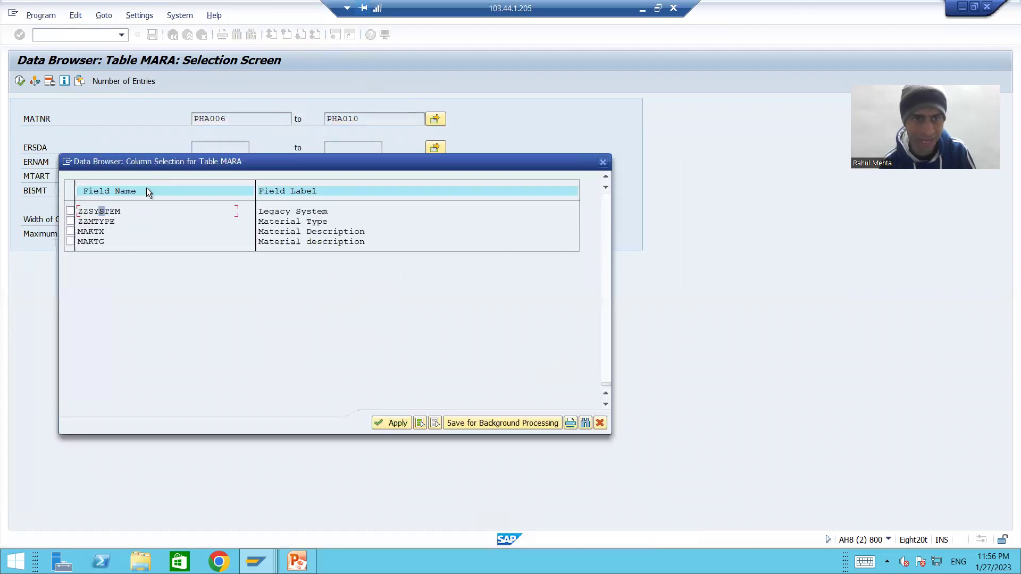
click(69, 211)
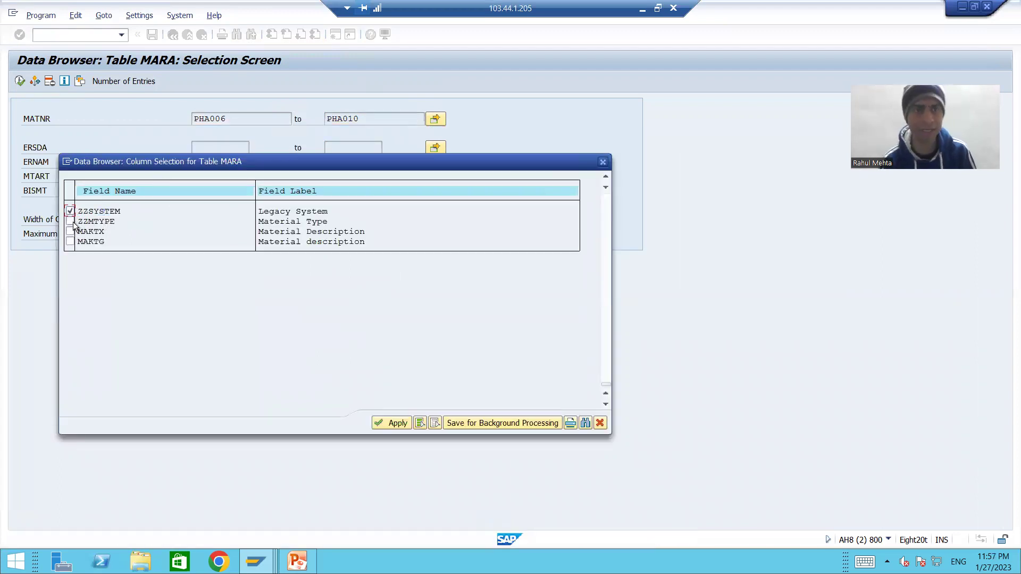
click(71, 221)
click(390, 423)
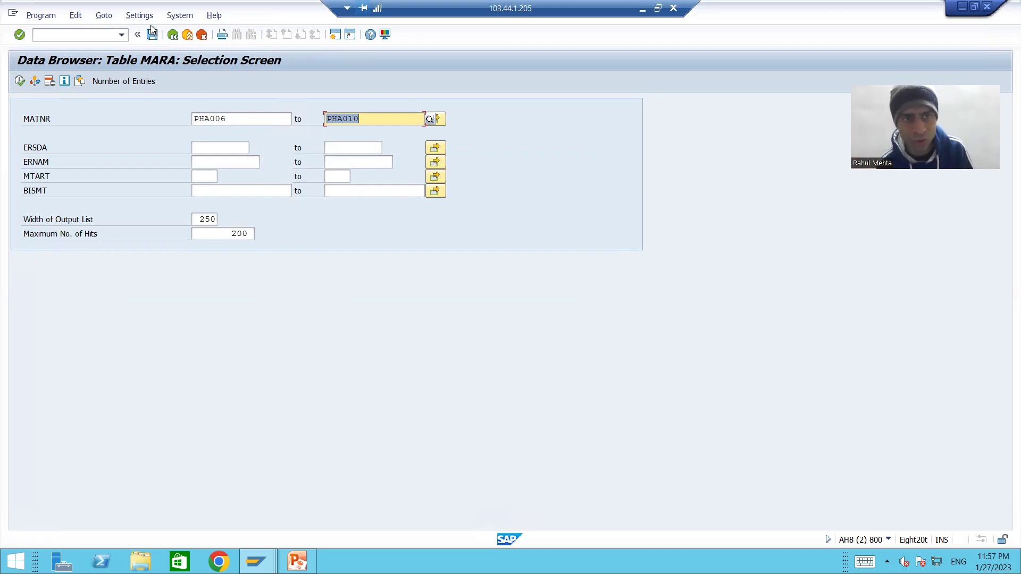
- Reconfirm the chosen columns and execute to list MARA entries PHA006–PHA010
click(141, 16)
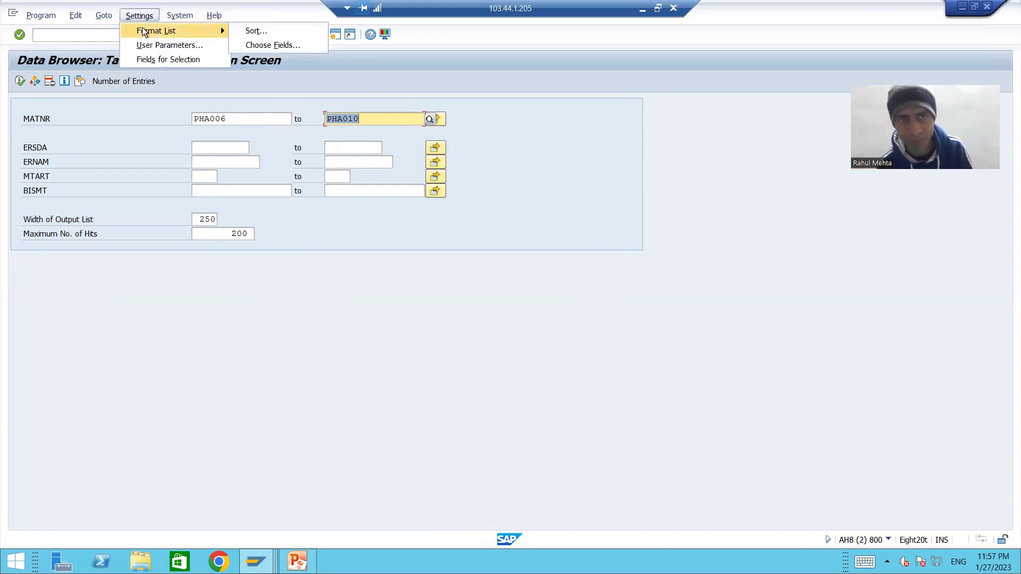
key(Right)
key(Down)
key(Return)
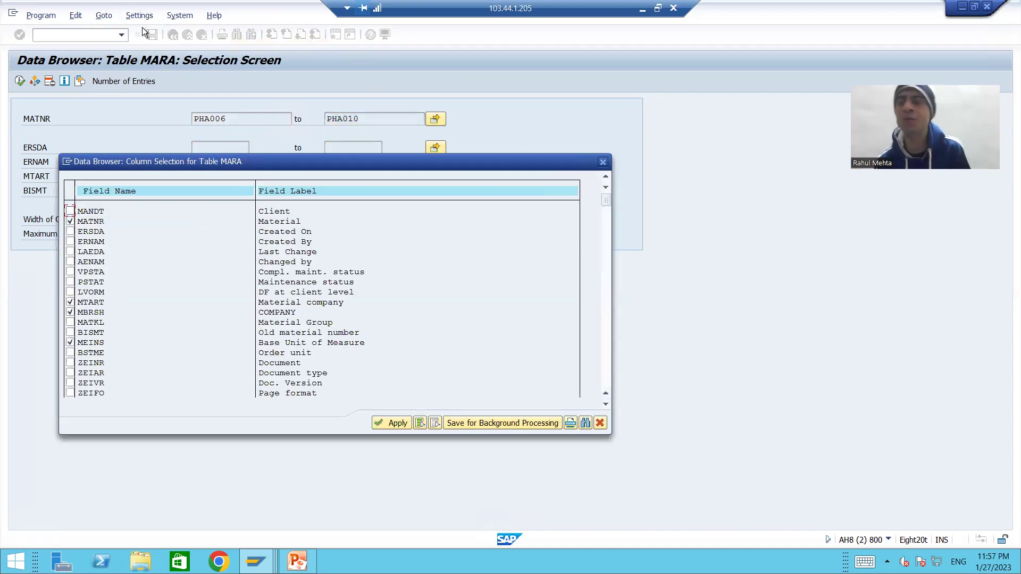
click(604, 162)
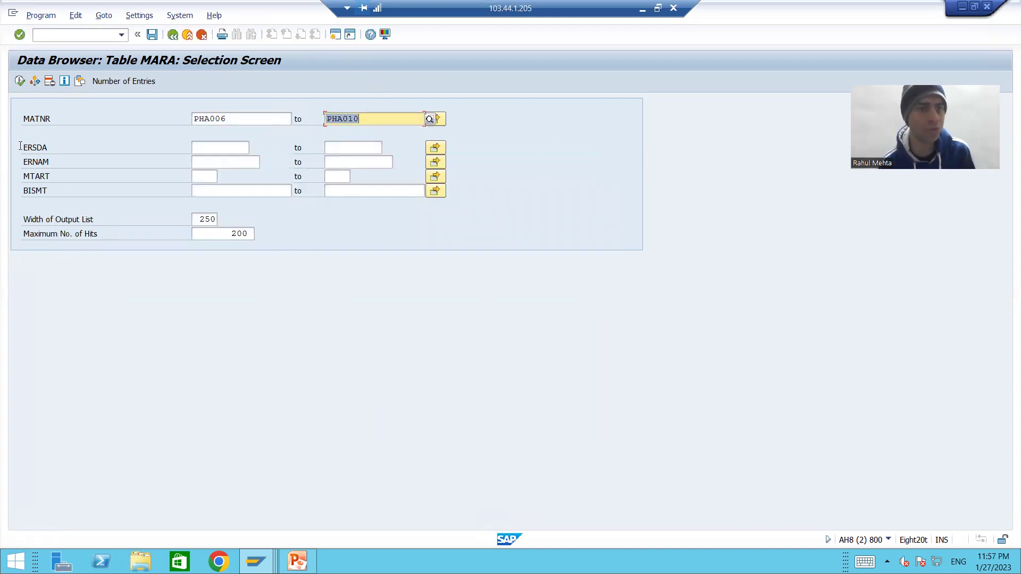
click(20, 82)
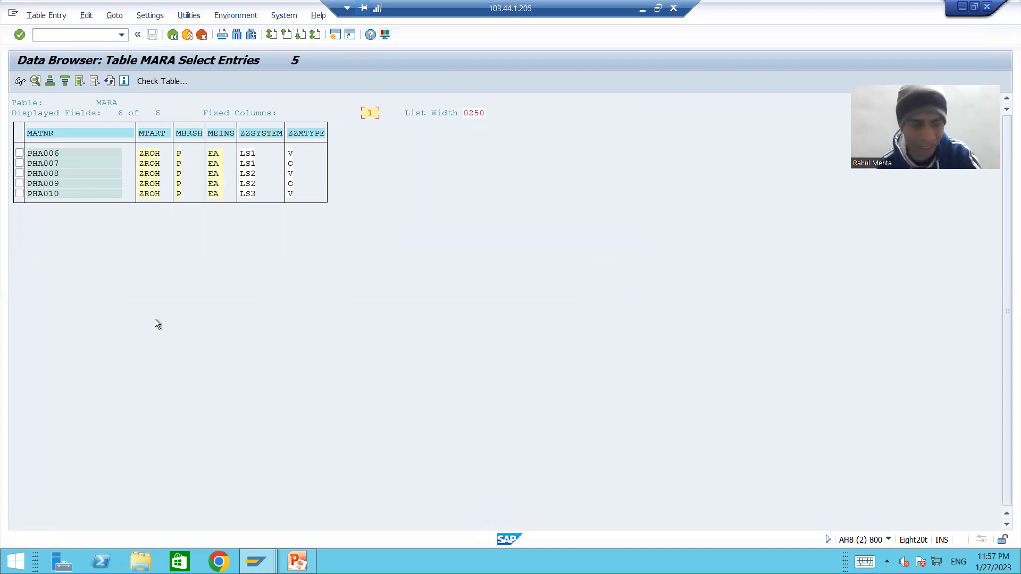
key(super+d)
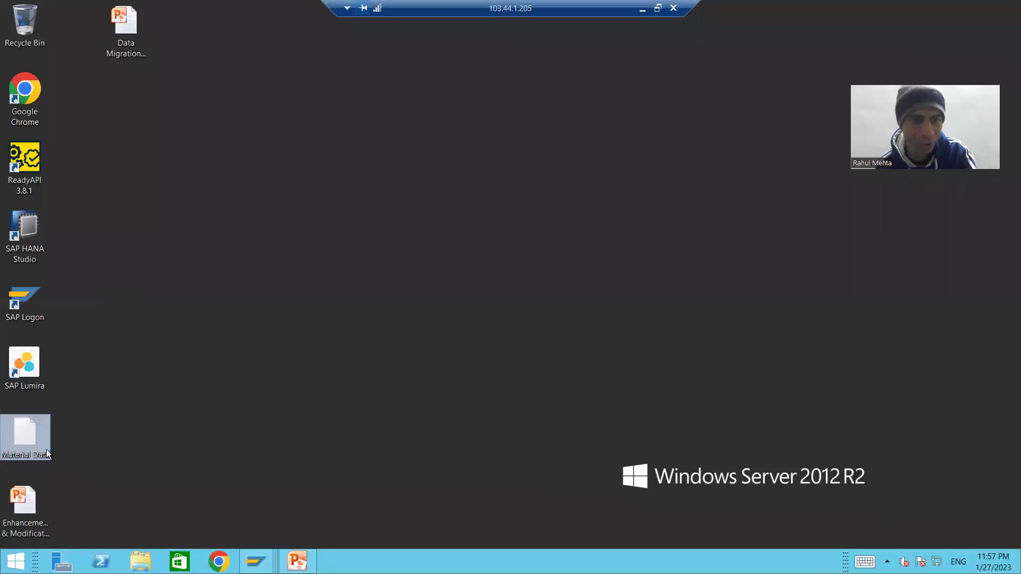
double_click(33, 438)
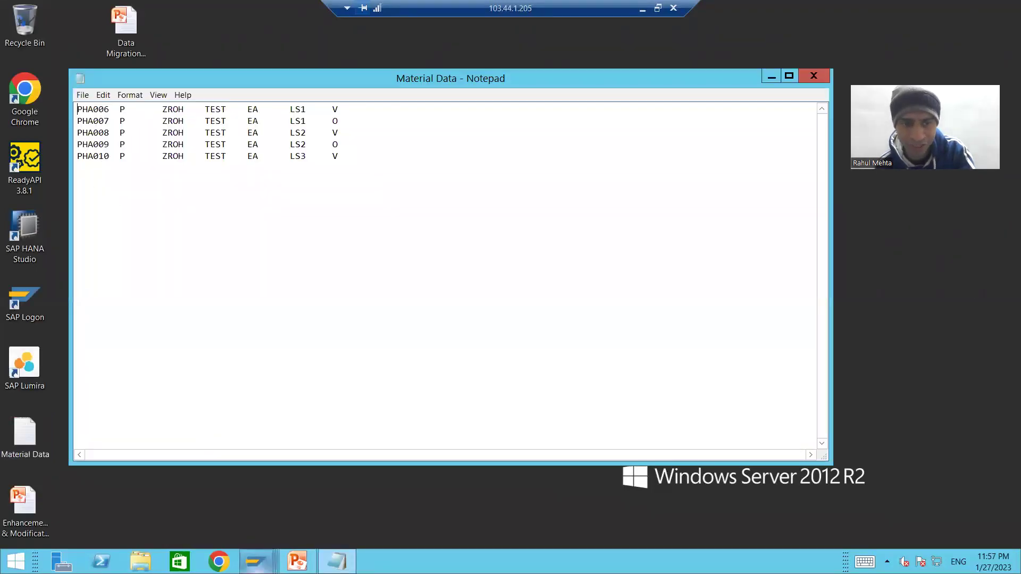
click(256, 561)
click(401, 515)
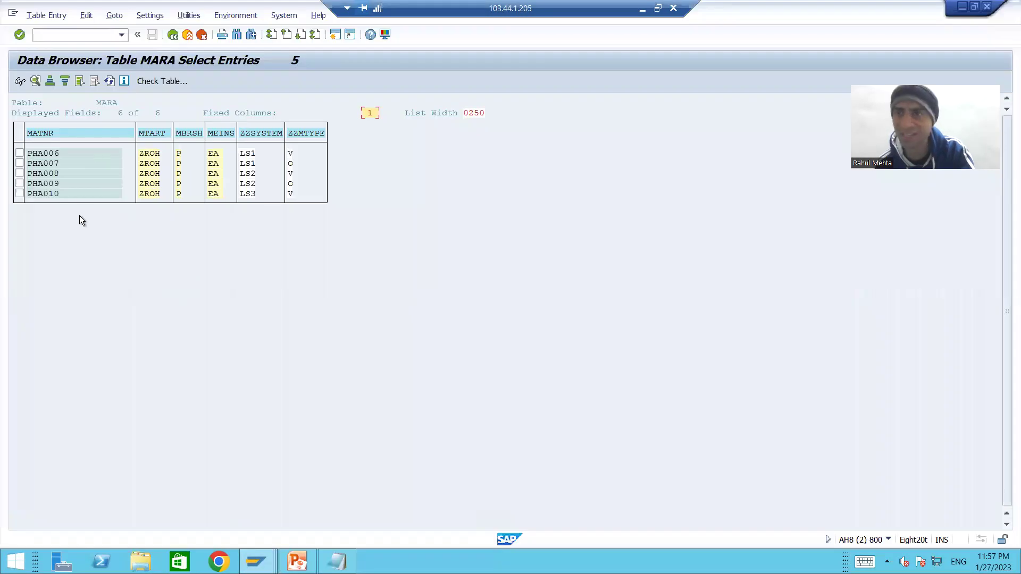
key(alt+Tab)
click(180, 109)
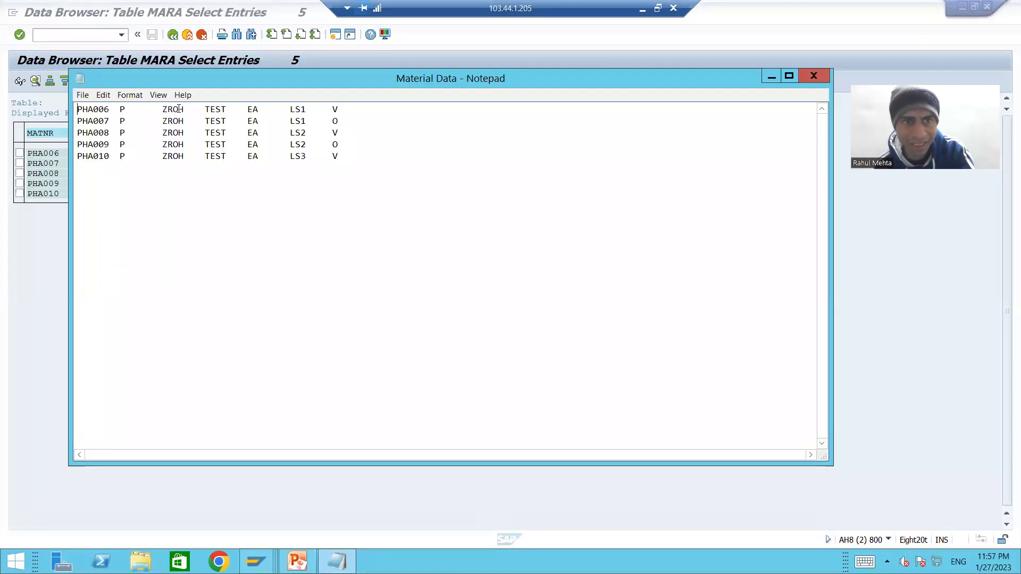
key(alt+Tab)
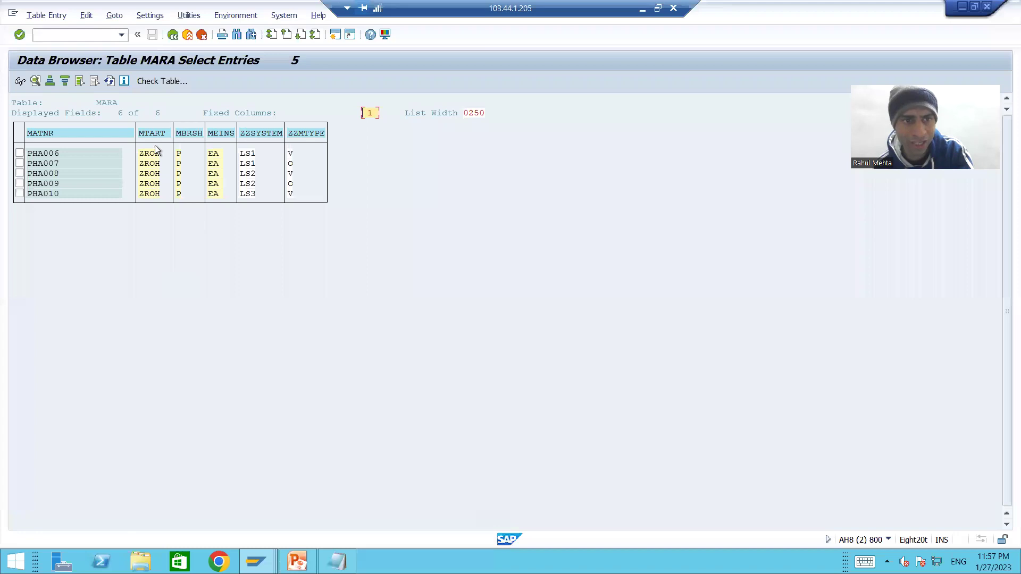
key(alt+Tab)
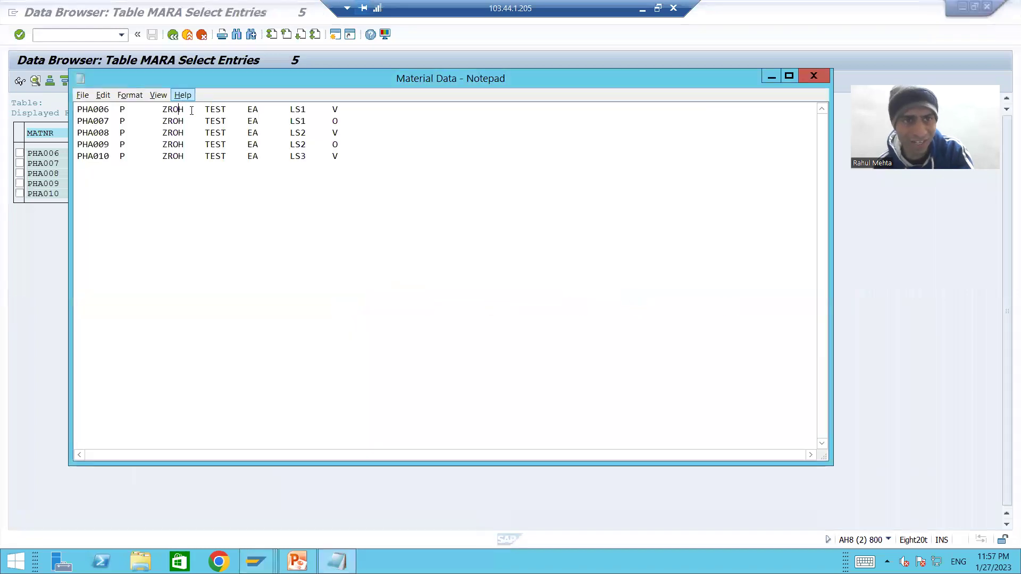
key(alt+Tab)
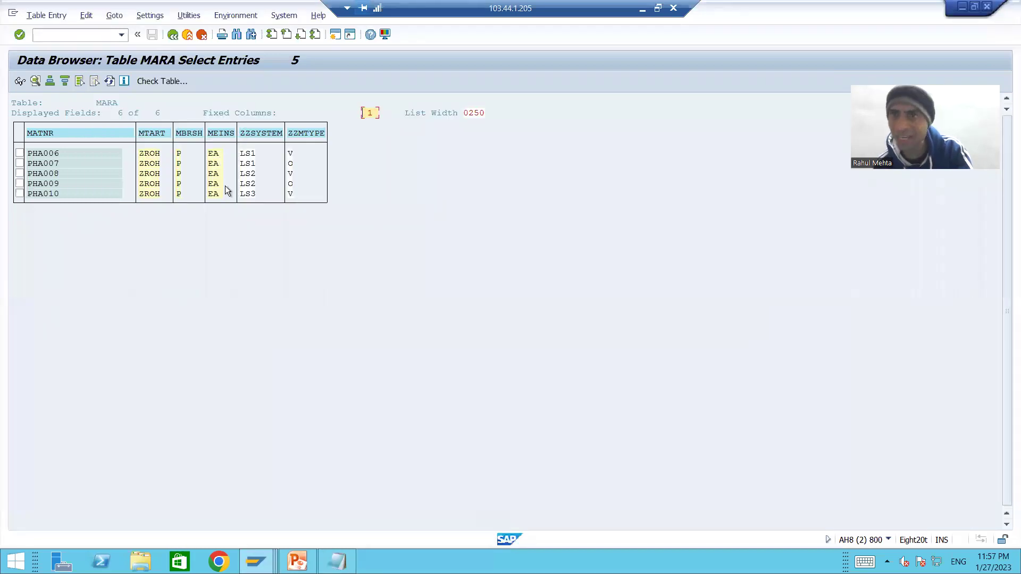
key(alt+Tab)
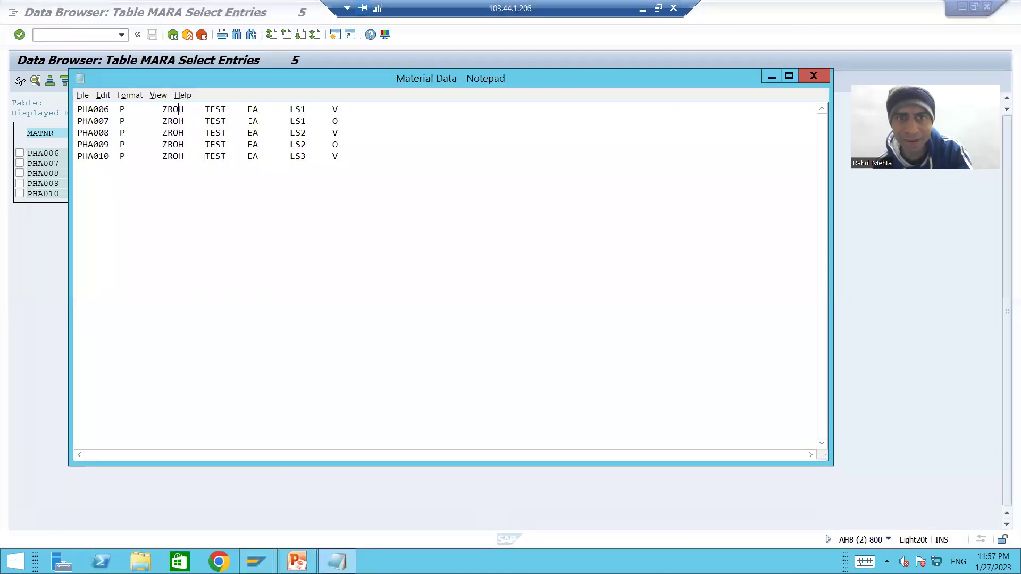
key(alt+Tab)
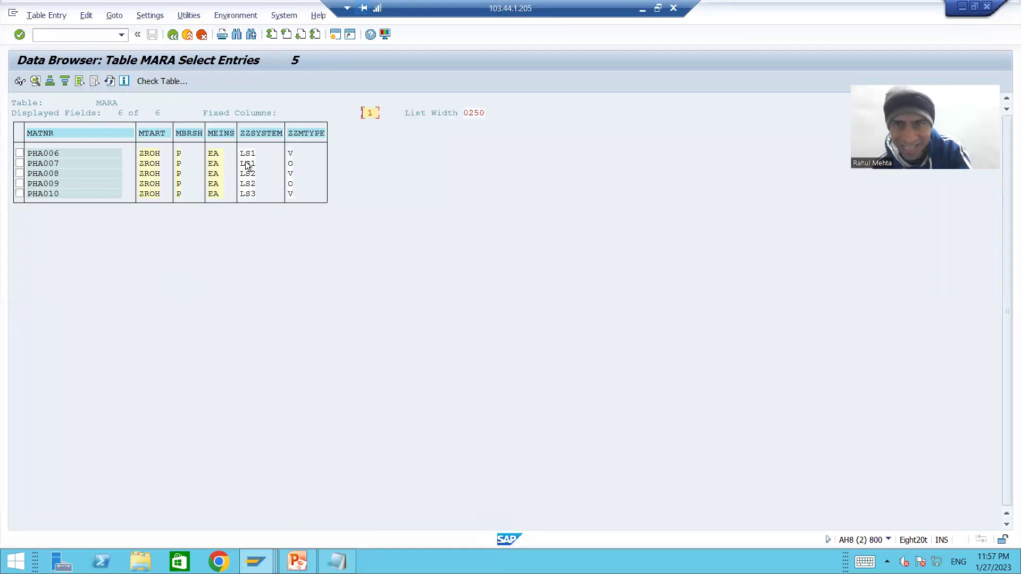
click(250, 195)
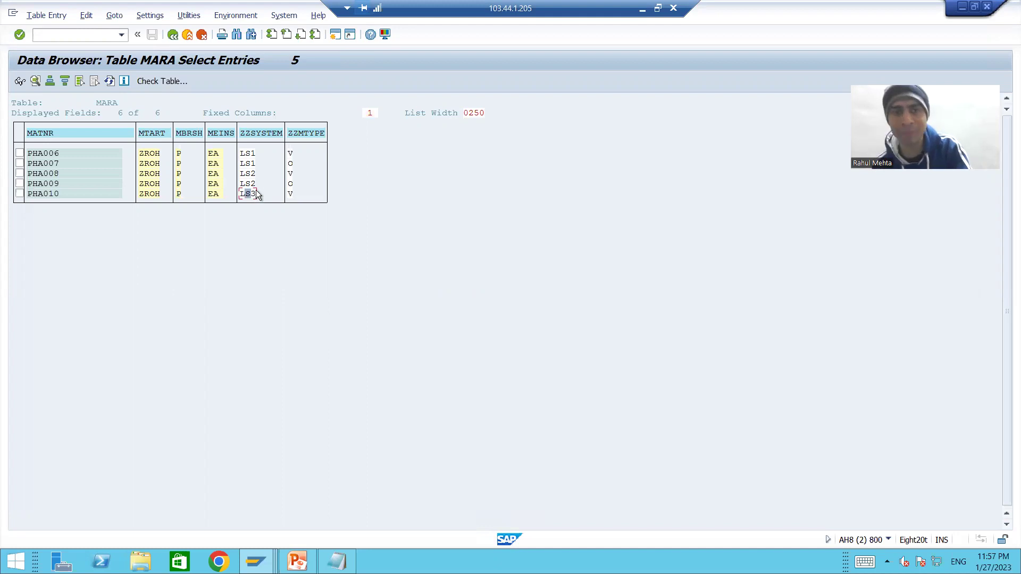
click(245, 154)
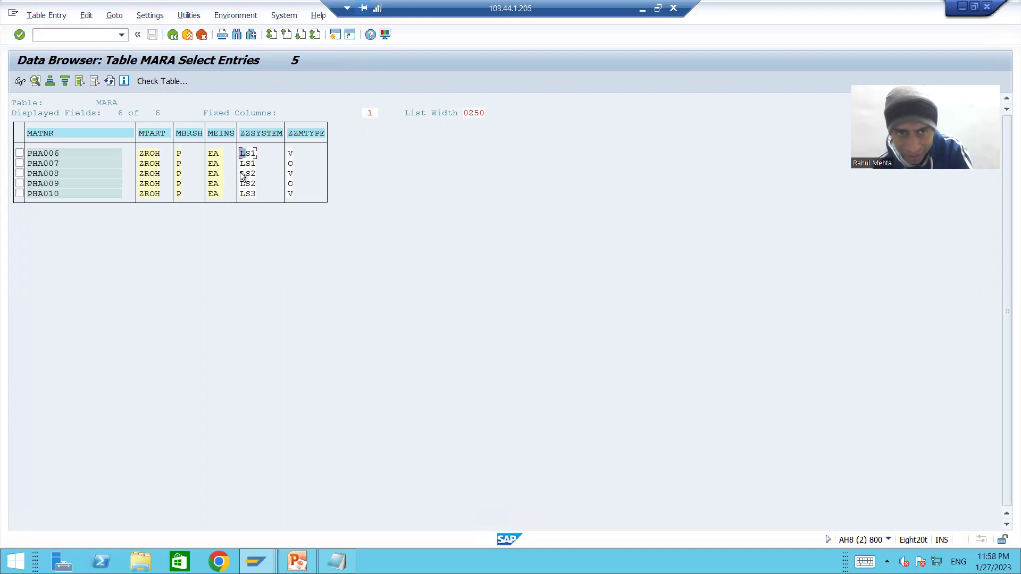
click(247, 184)
key(alt+Tab)
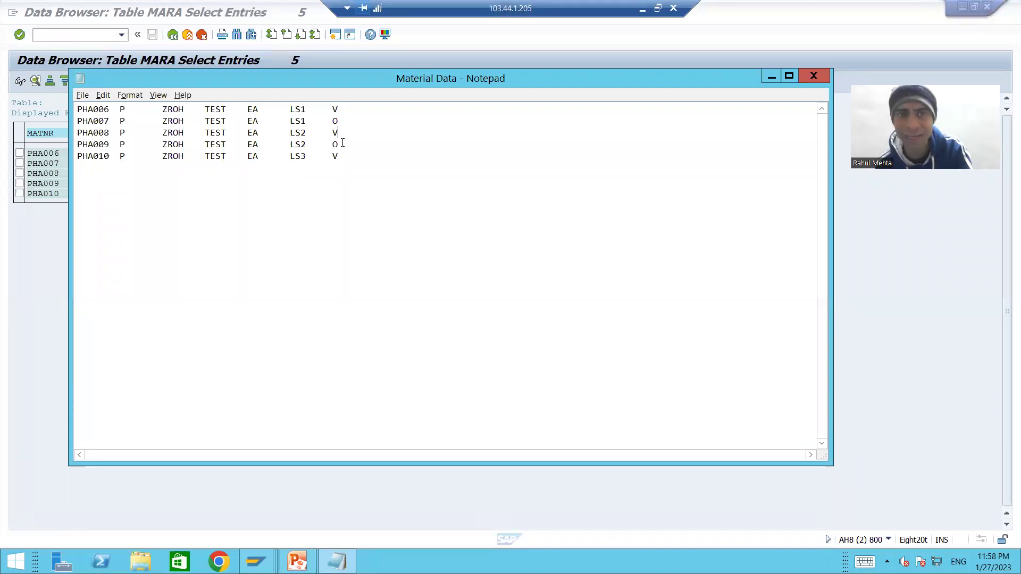
key(alt+Tab)
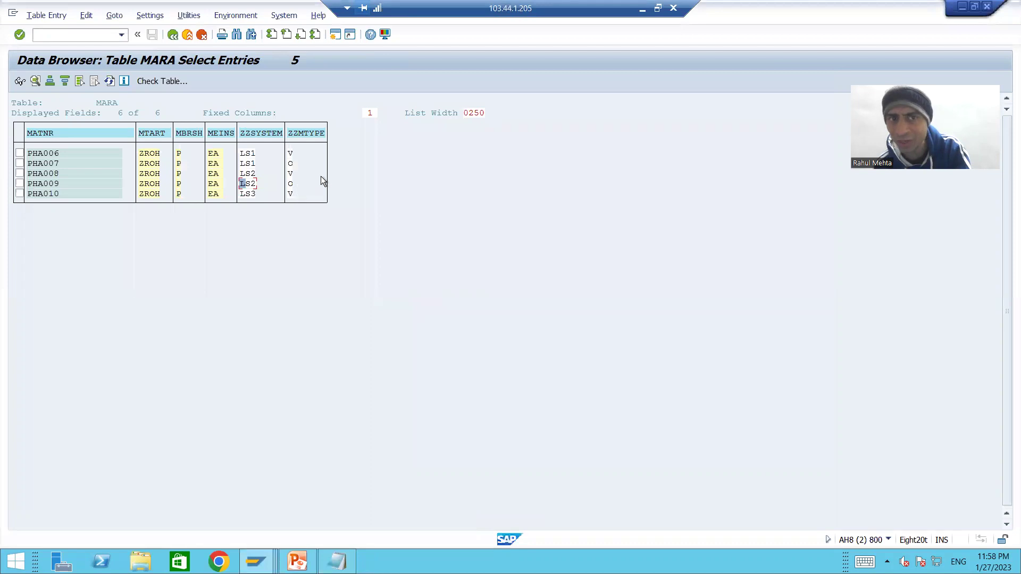
key(alt+Tab)
key(alt+Tab)
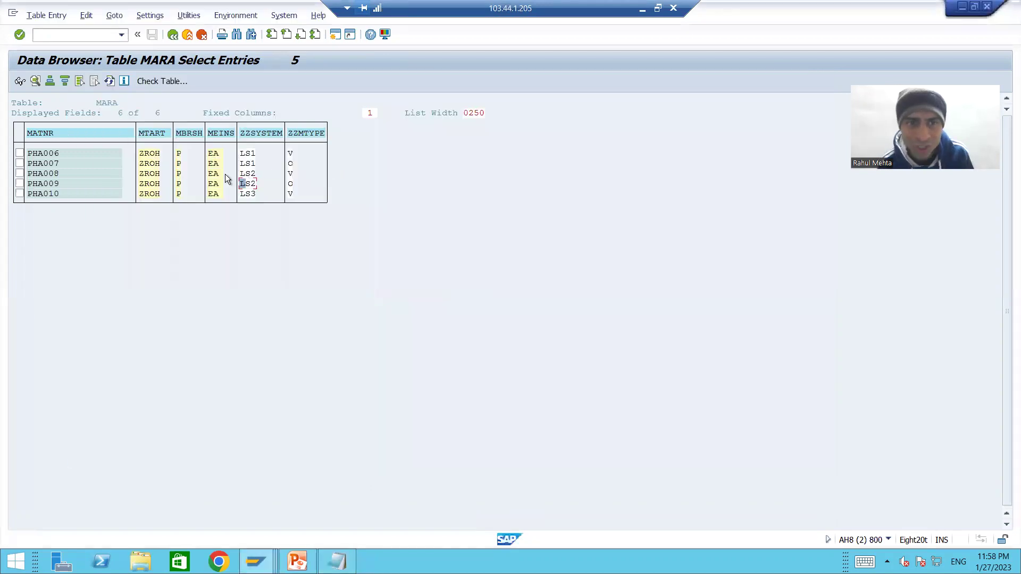
drag(244, 158, 300, 194)
key(ctrl+c)
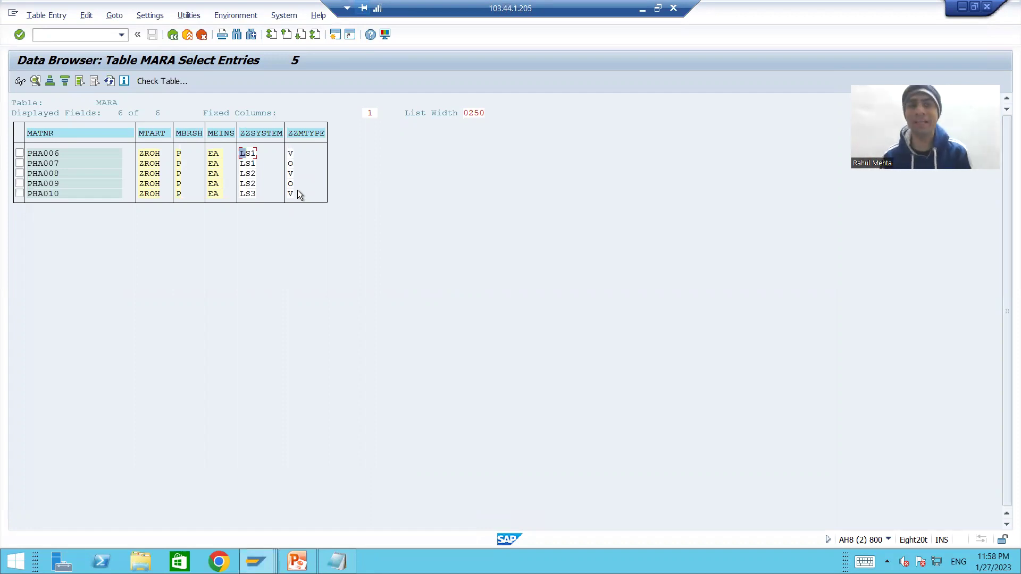
drag(27, 153, 60, 199)
key(ctrl+c)
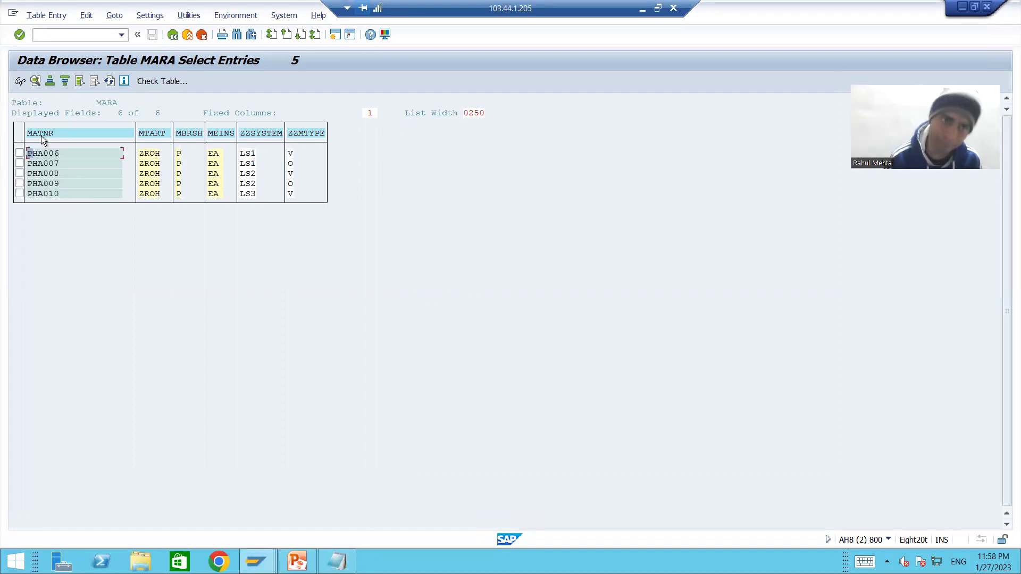
click(49, 35)
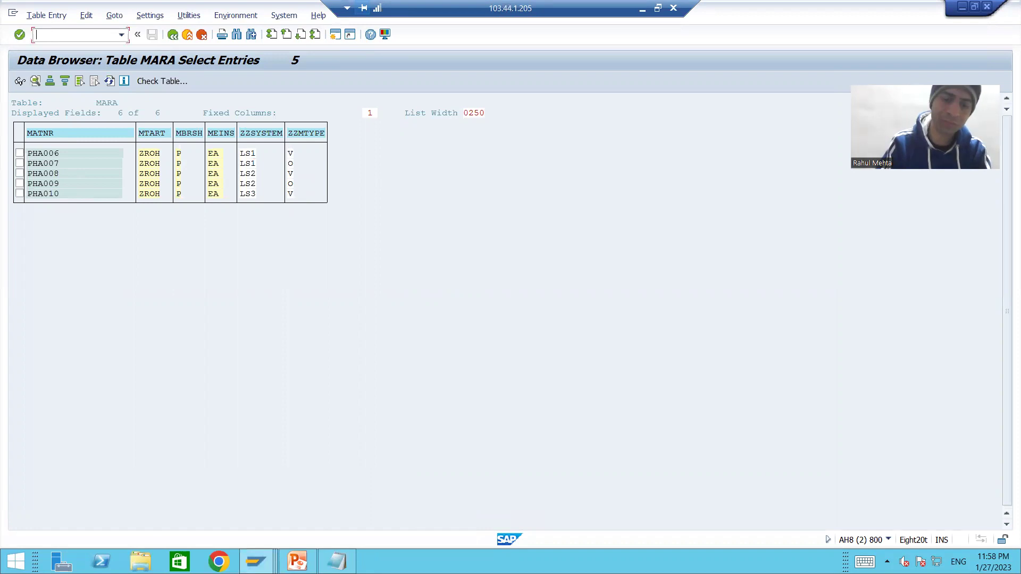
- Open table MAKT in a new session and list texts for pasted materials PHA006–PHA010
text(/ose1)
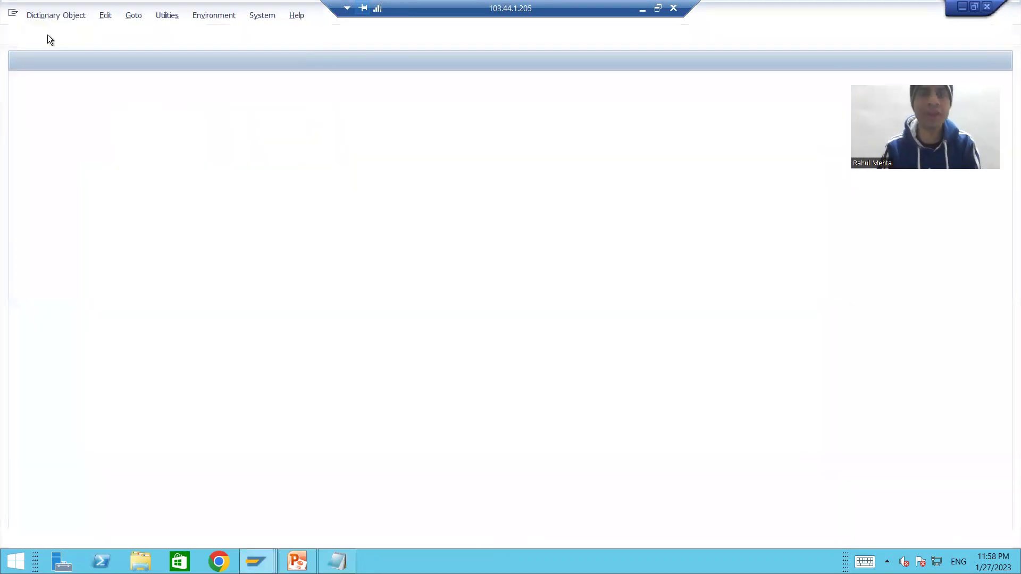
text(MAKT)
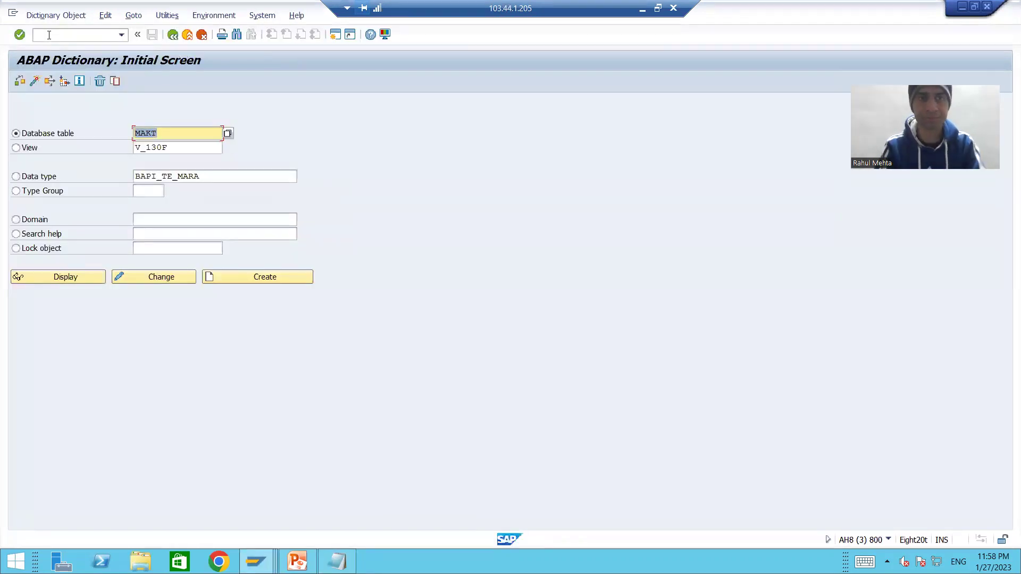
click(72, 276)
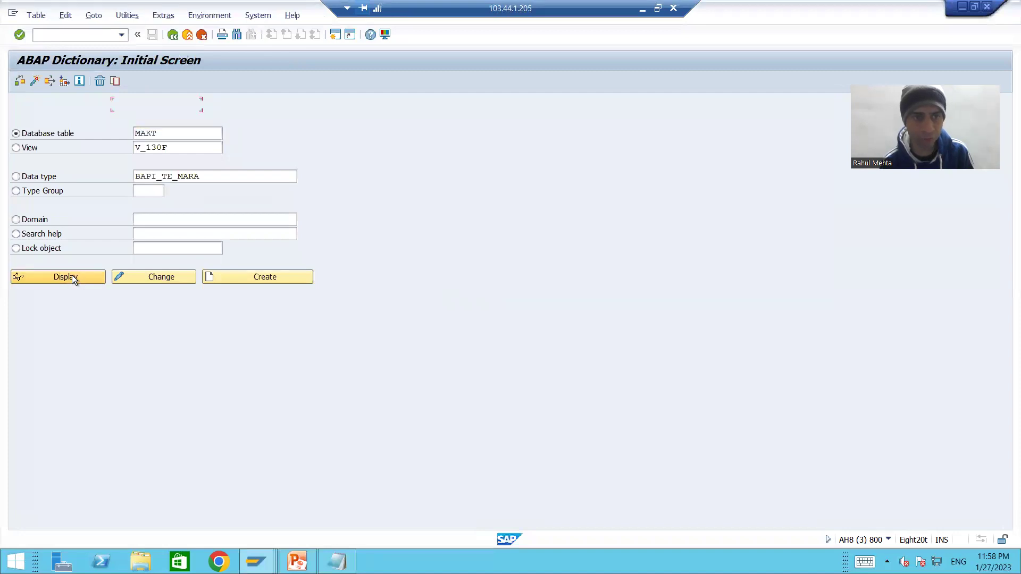
click(235, 81)
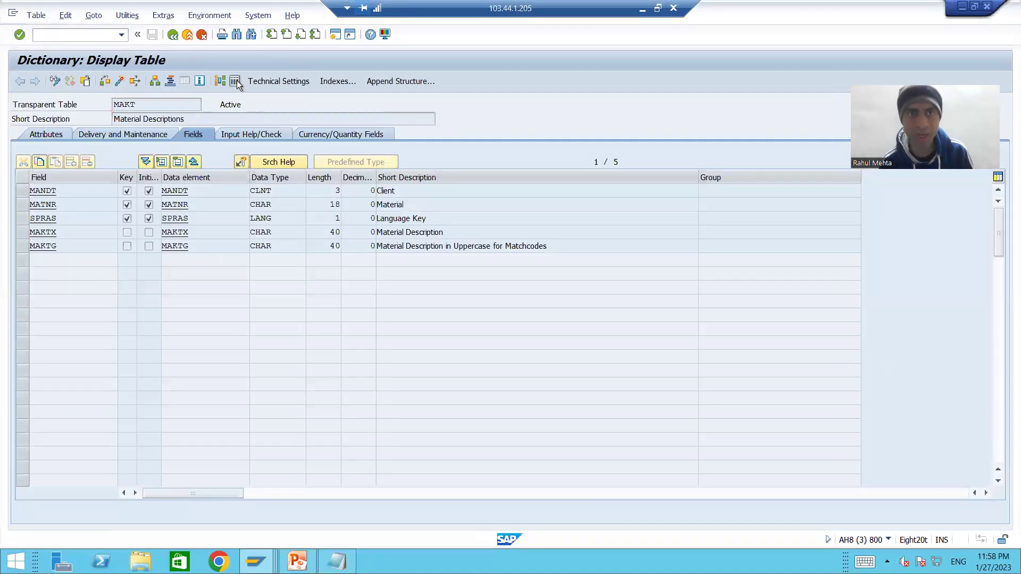
click(435, 119)
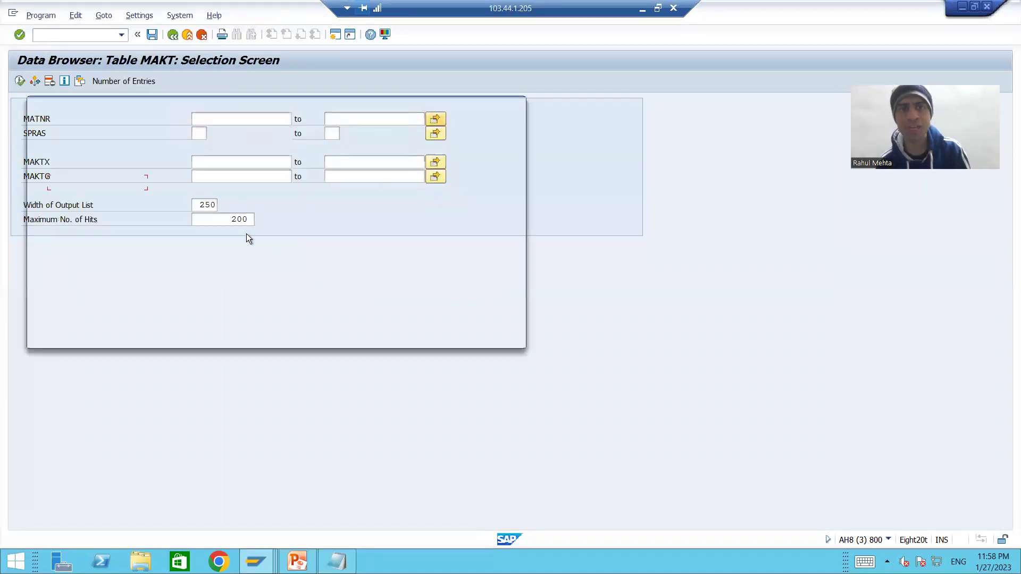
key(shift+F12)
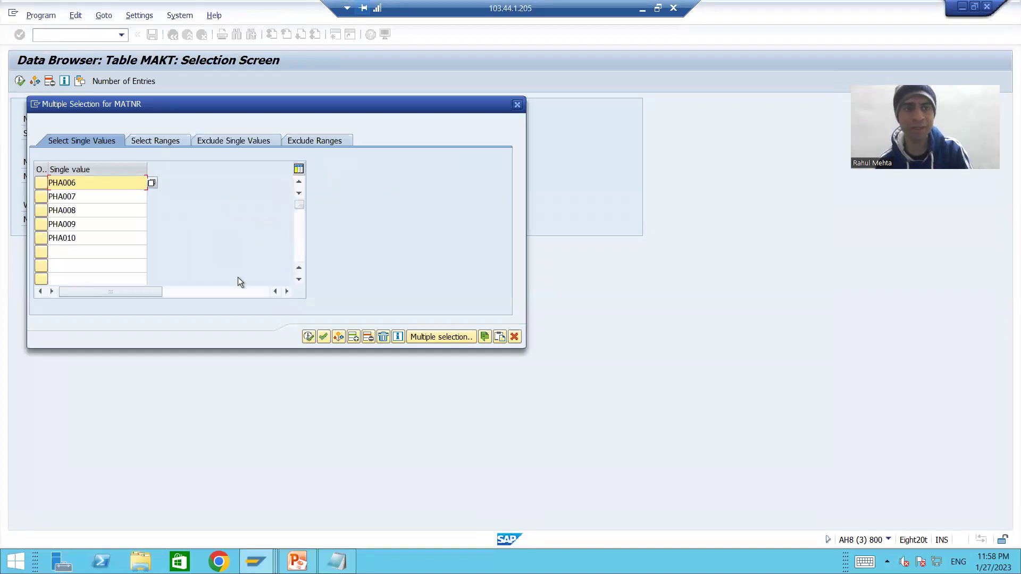
click(309, 337)
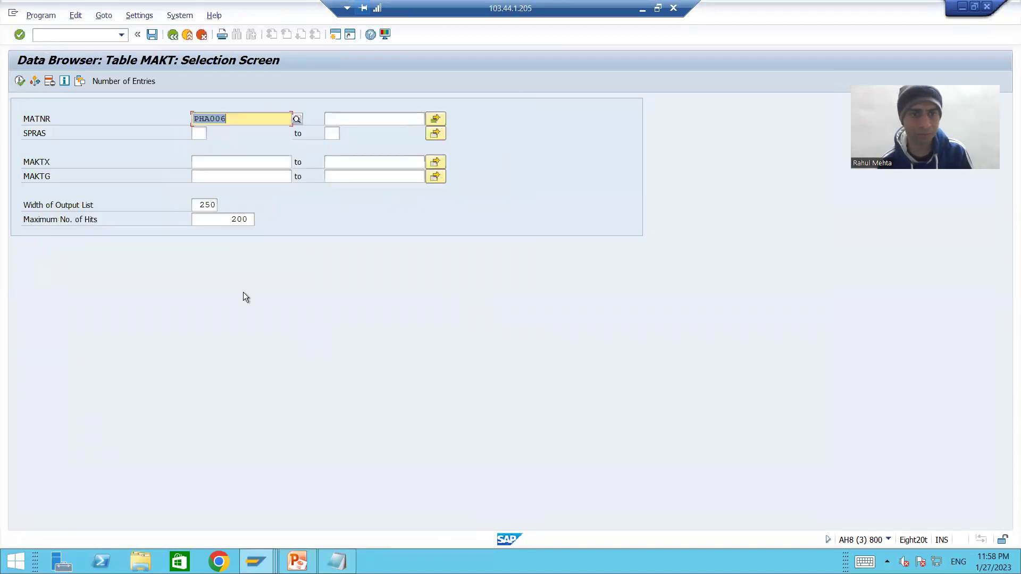
click(20, 80)
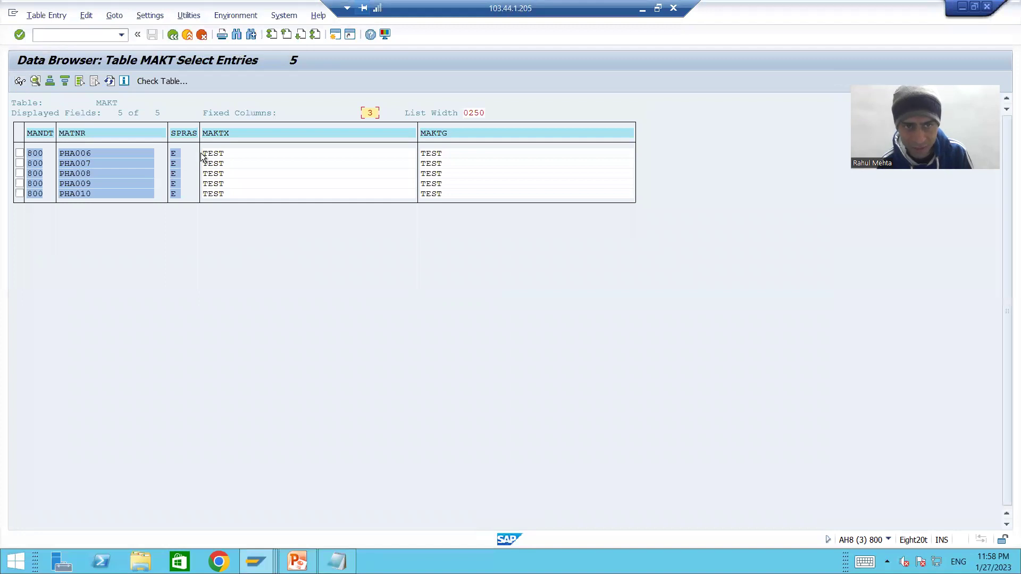
- Copy the five MAKTX descriptions, compare with the Material Data notes, and return to MARA list
drag(203, 153, 224, 196)
key(ctrl+c)
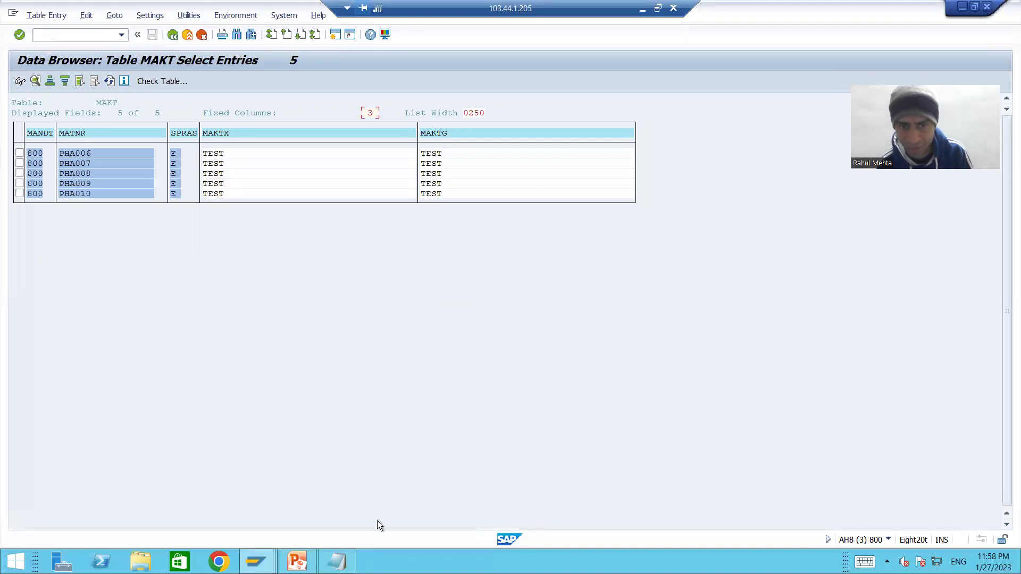
click(336, 561)
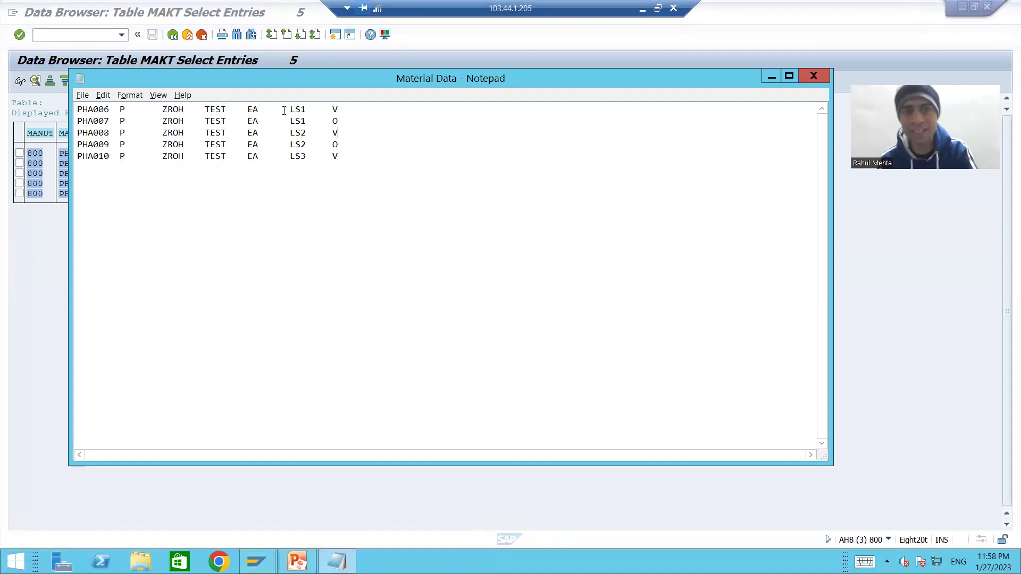
drag(284, 111, 340, 145)
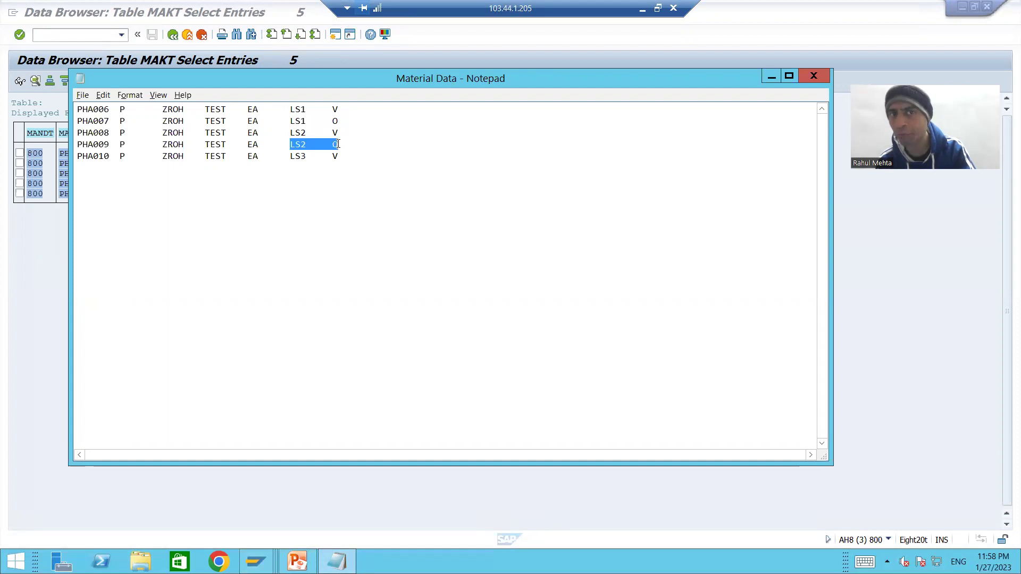
key(alt+Tab)
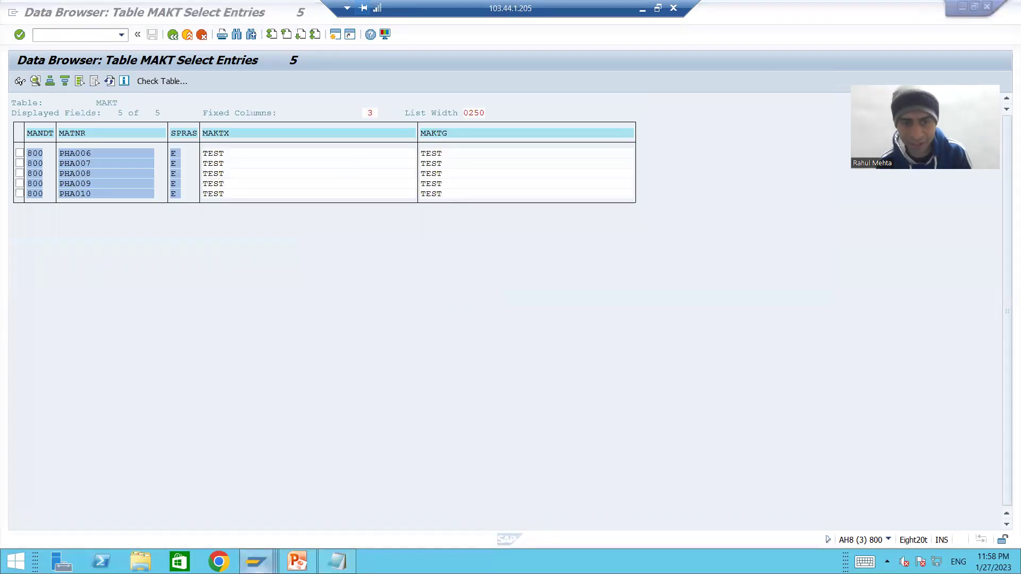
mouse_move(255, 562)
click(346, 506)
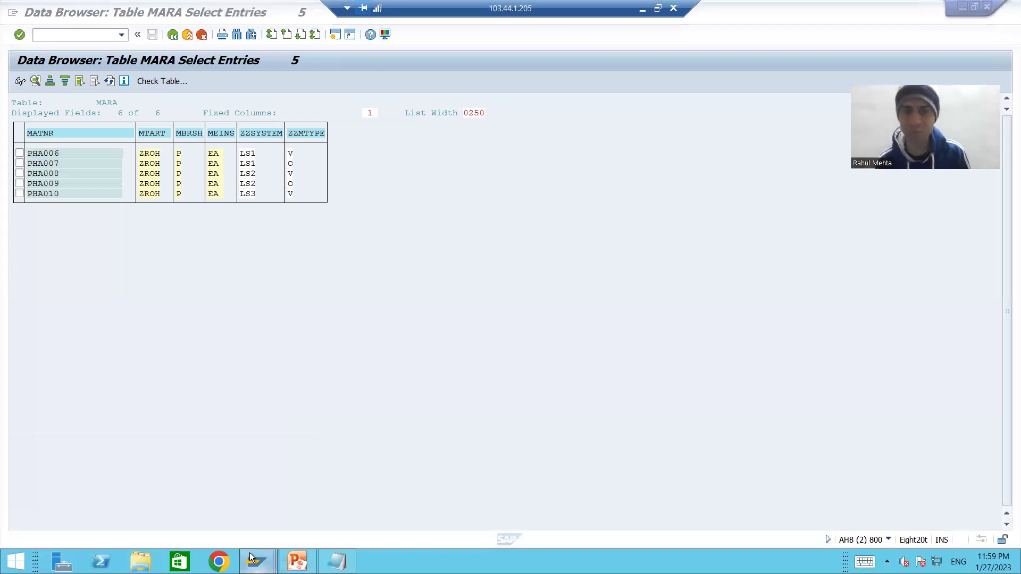
- Display MARA in SE11 via /nse11 and scroll to the ZAMARA append with ZZSYSTEM and ZZMTYPE
mouse_move(255, 561)
click(225, 506)
click(40, 35)
text(/)
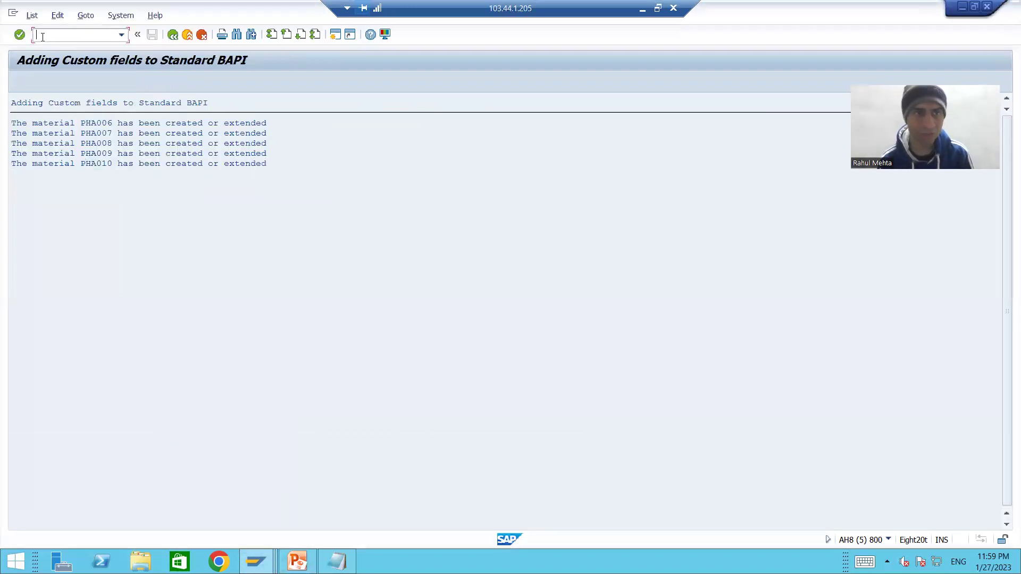
text(nse11)
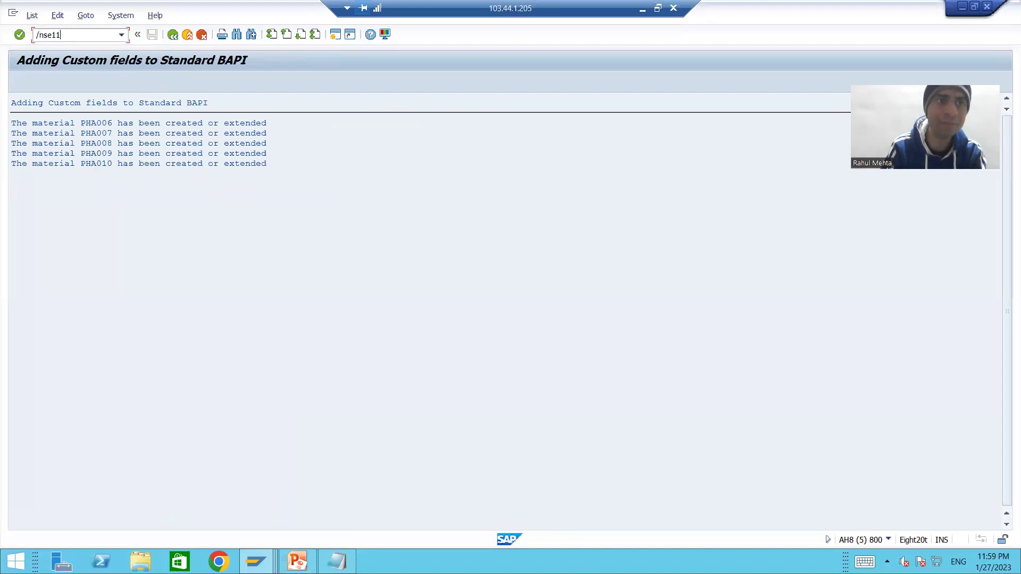
key(Return)
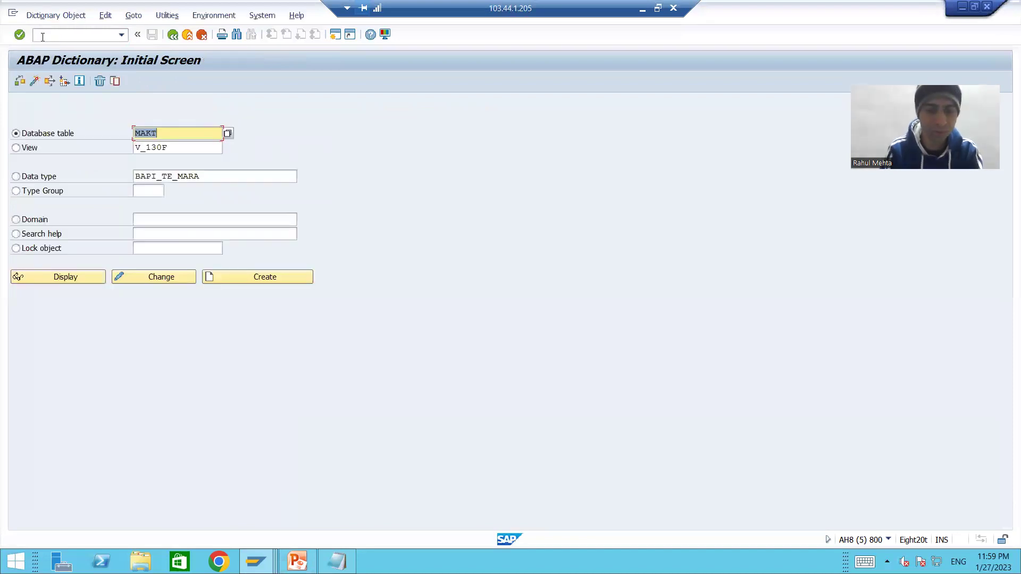
text(MARA)
key(Return)
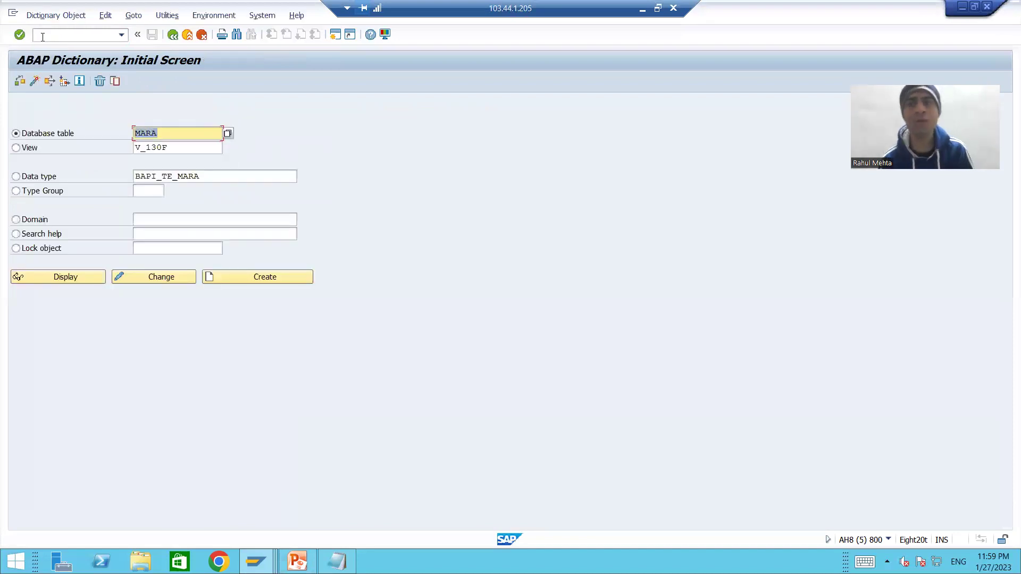
click(88, 276)
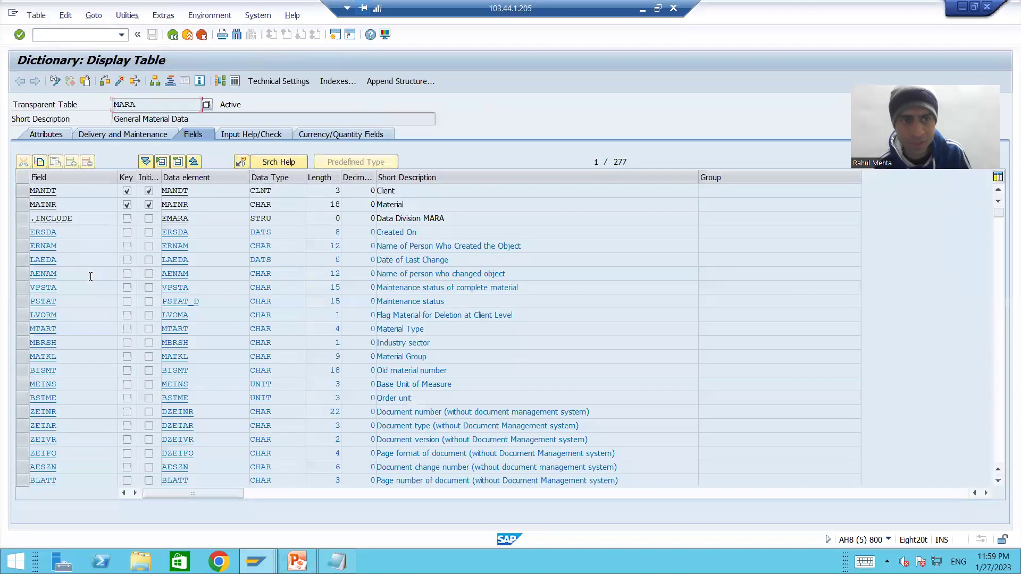
drag(1004, 218, 999, 458)
scroll(203, 394, up, 3)
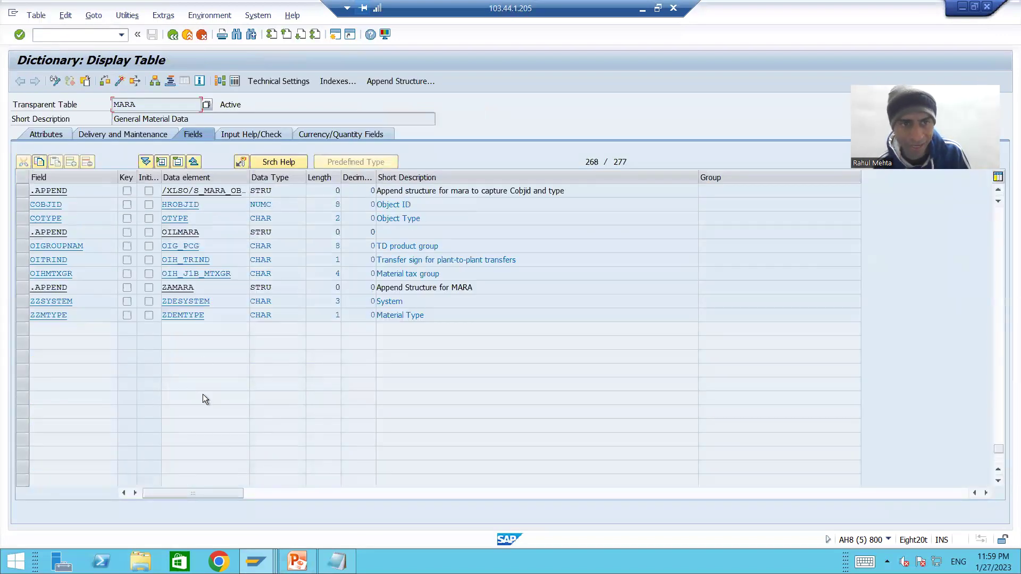
click(183, 287)
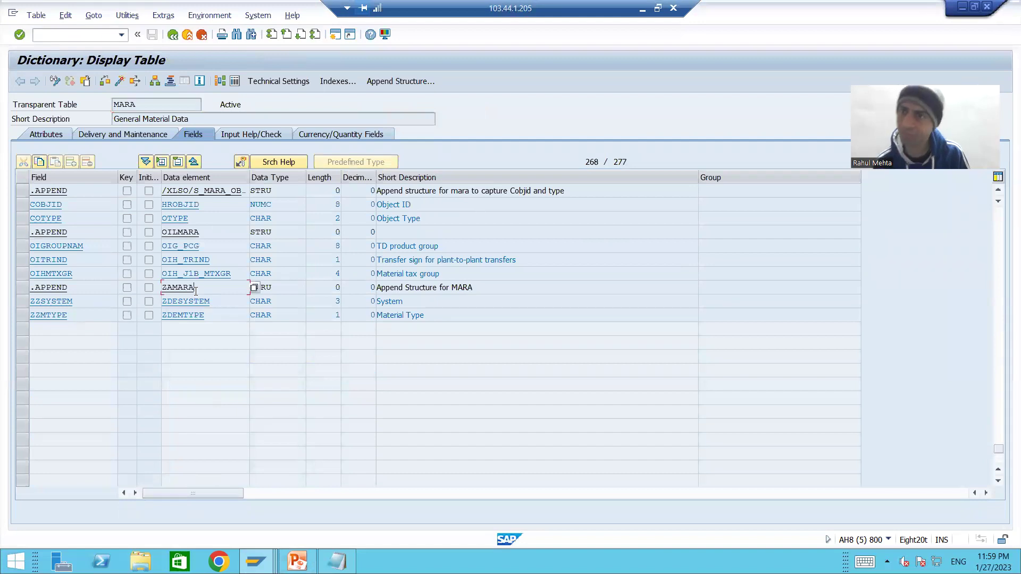
- Select ZAMARA among the MARA appends, delete it, and confirm the deletion
click(390, 85)
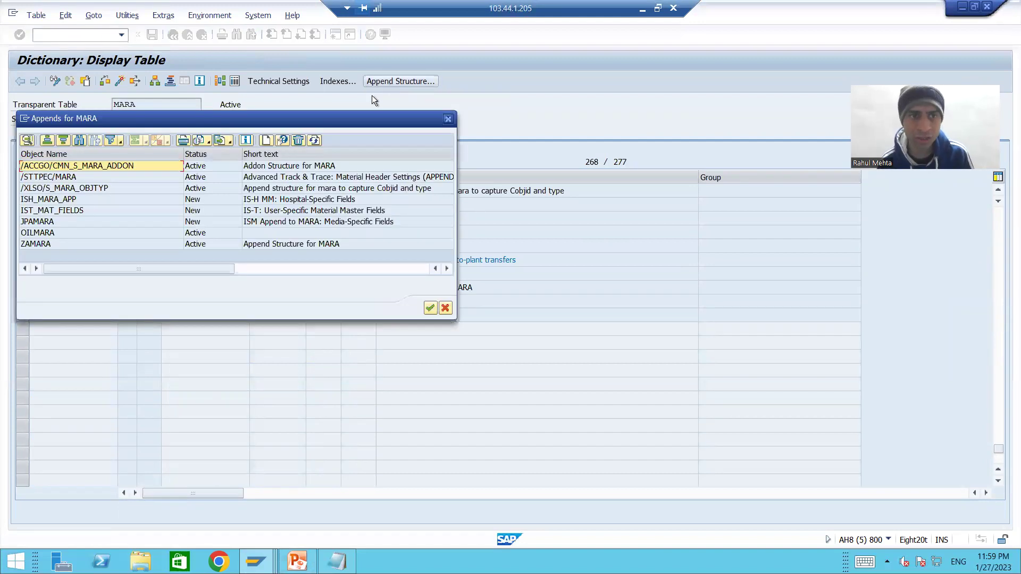
click(43, 244)
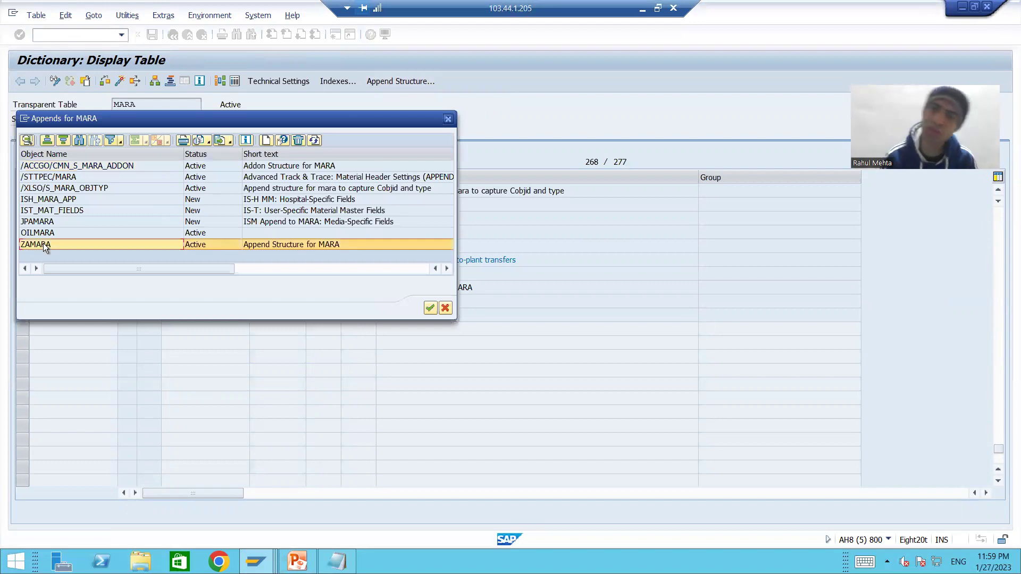
click(299, 140)
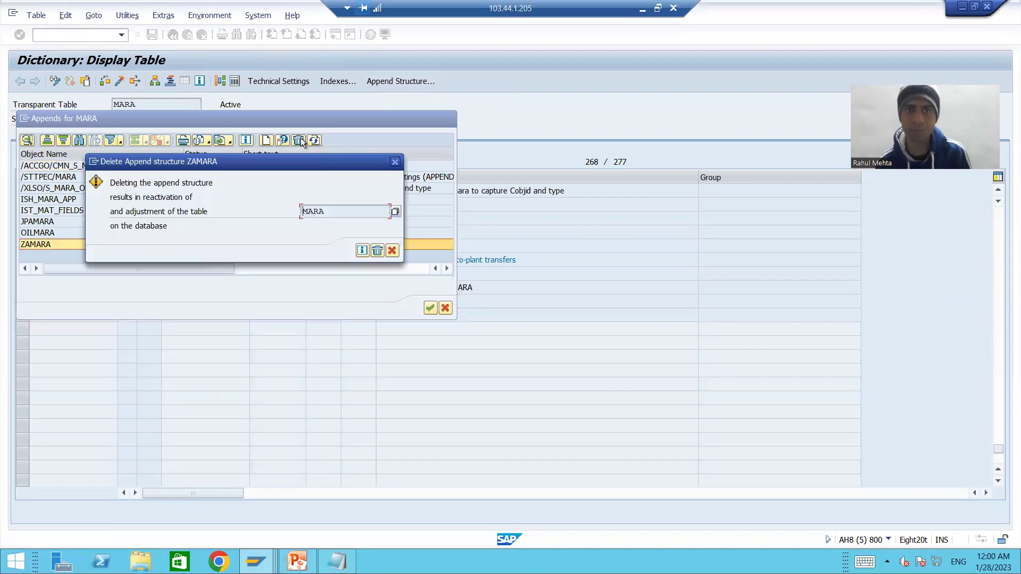
click(377, 251)
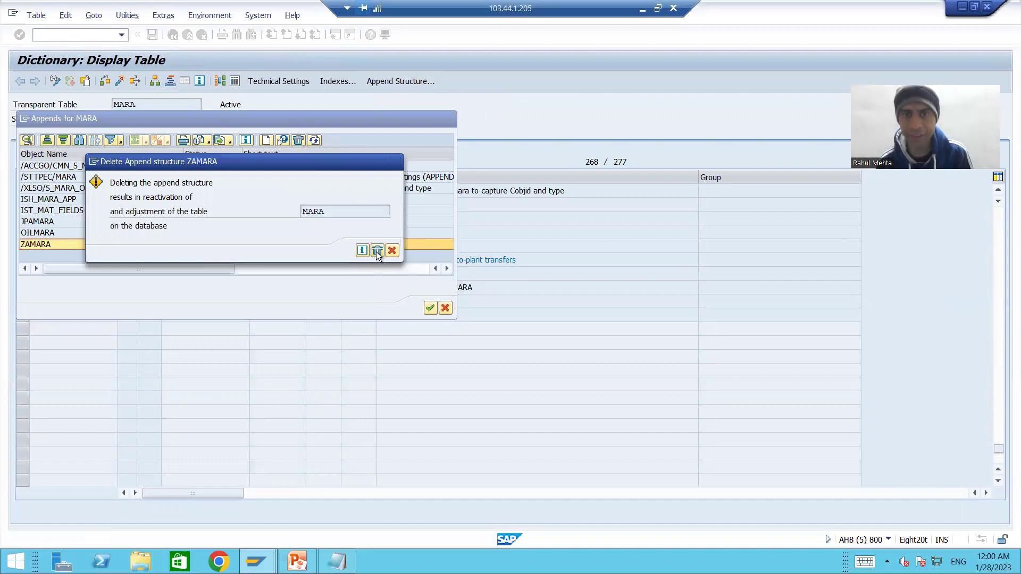
click(94, 162)
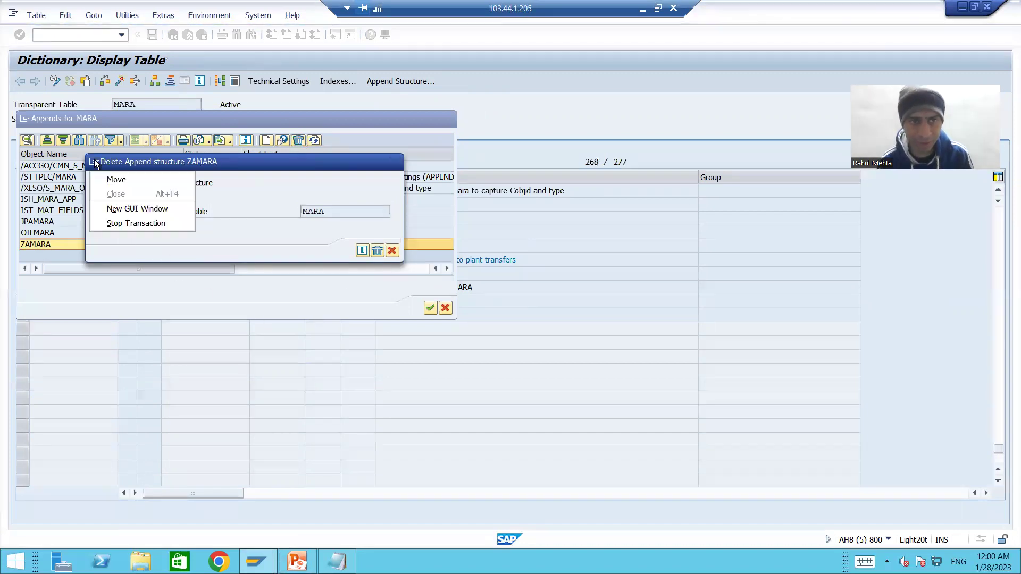
- In a new session, display data type BAPI_TE_MARA and inspect its ZAMARAEXT fields ZZSYSTEM and ZZMTYPE
click(114, 209)
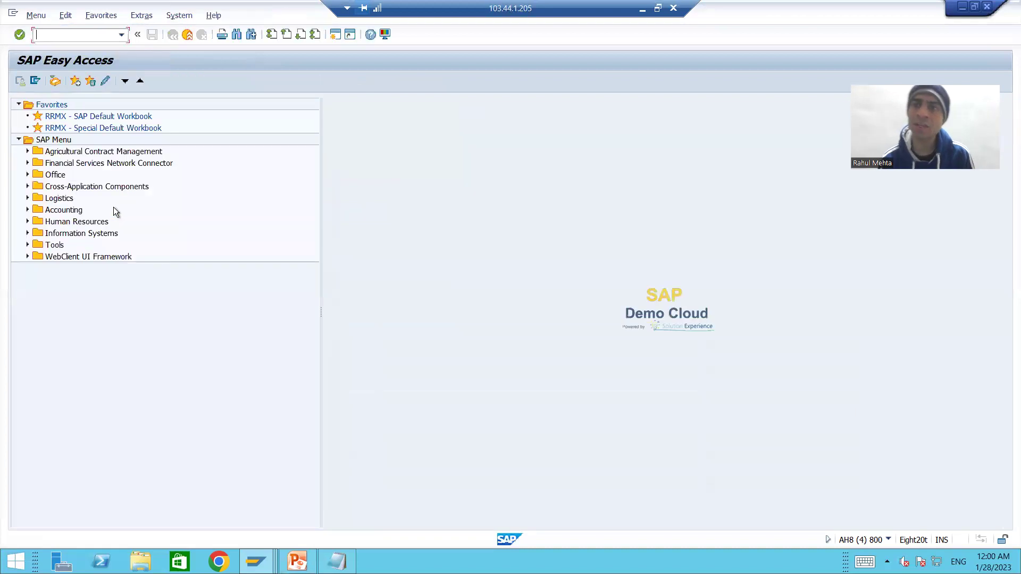
text(se11)
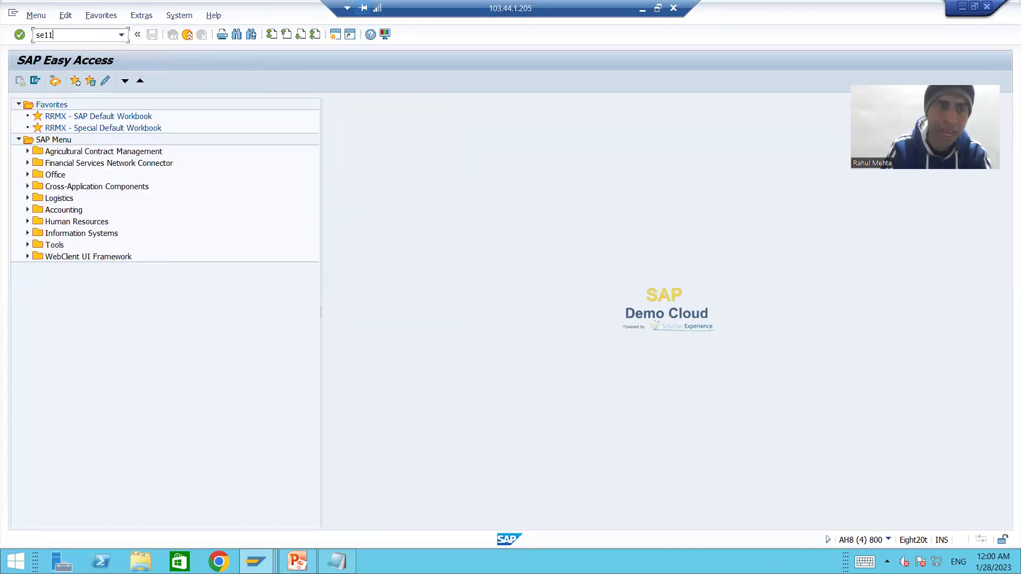
key(Return)
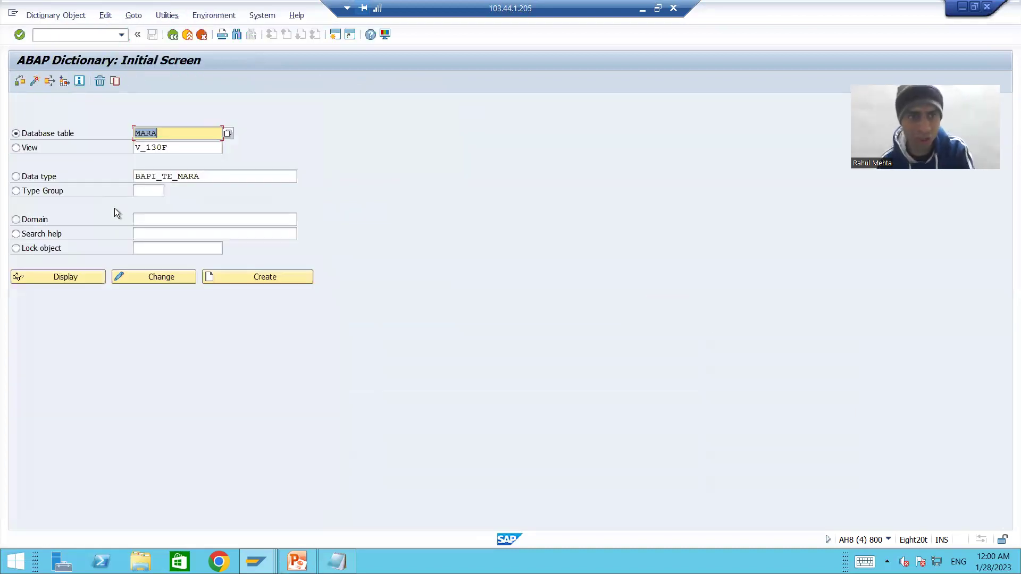
click(45, 177)
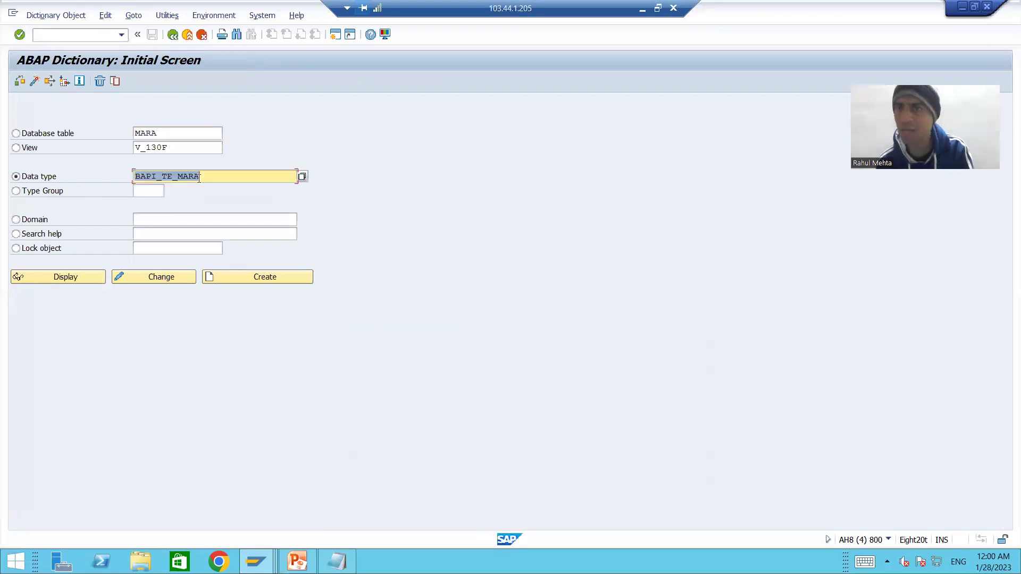
click(199, 178)
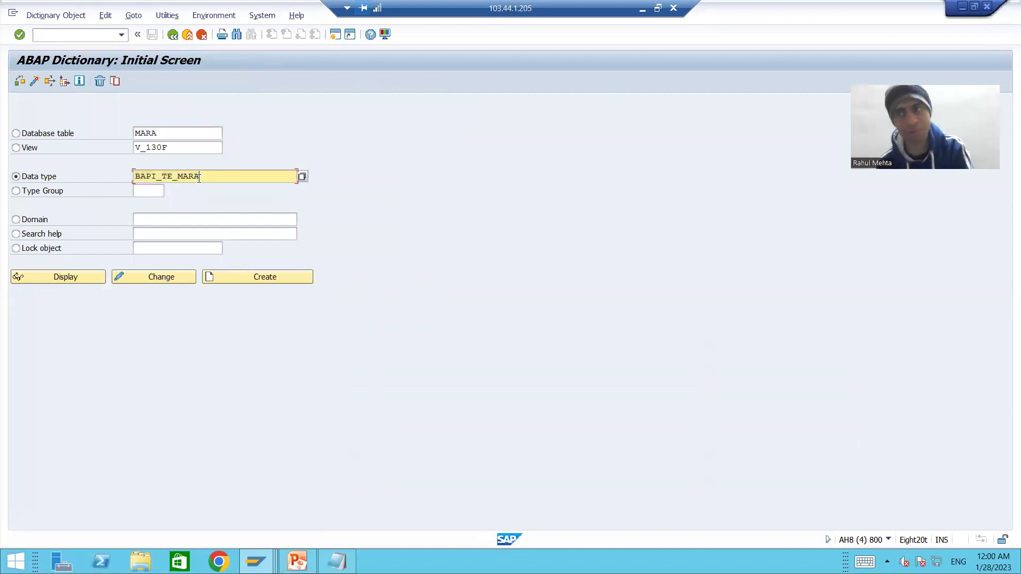
click(78, 276)
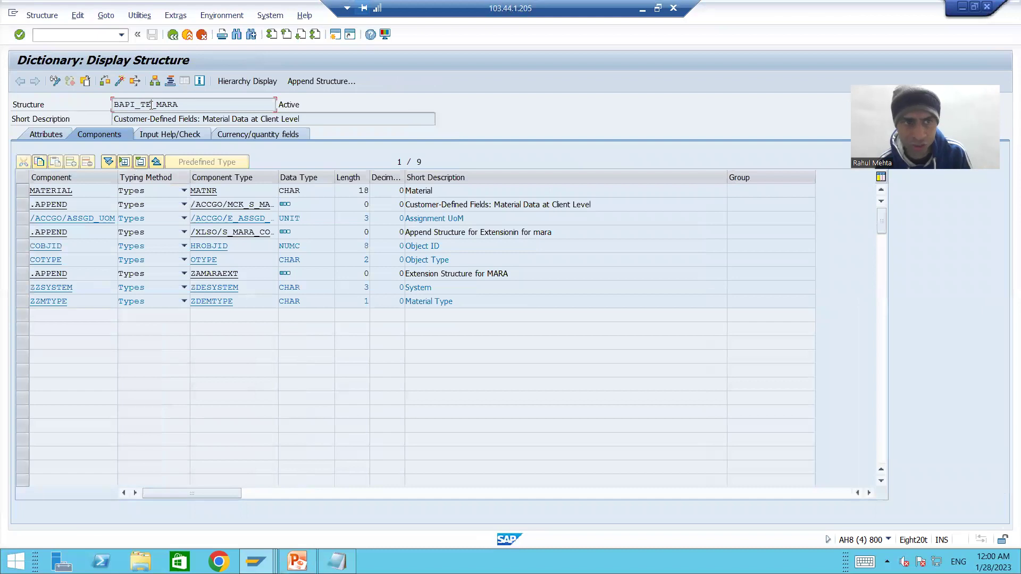
click(21, 276)
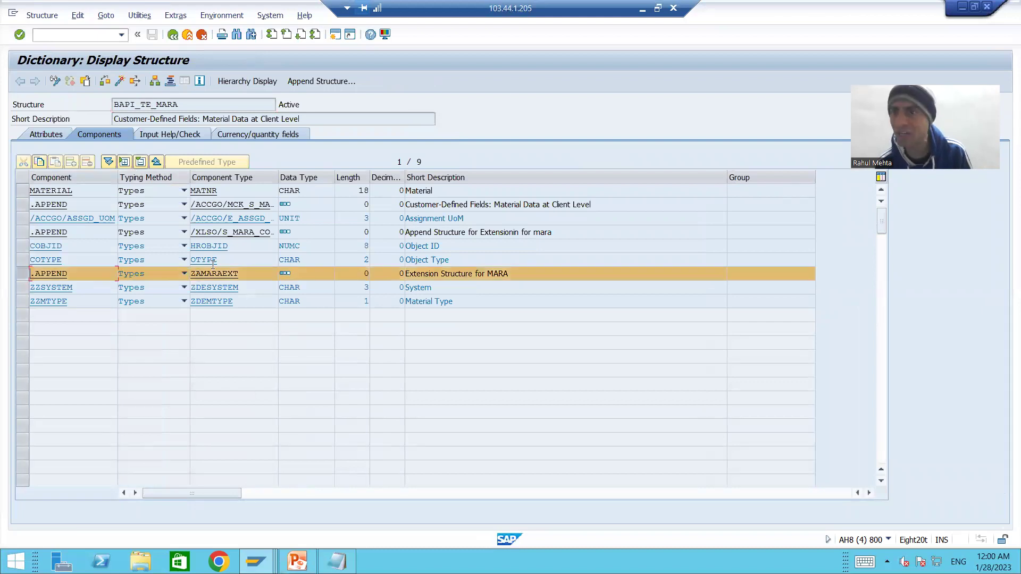
click(223, 289)
click(223, 299)
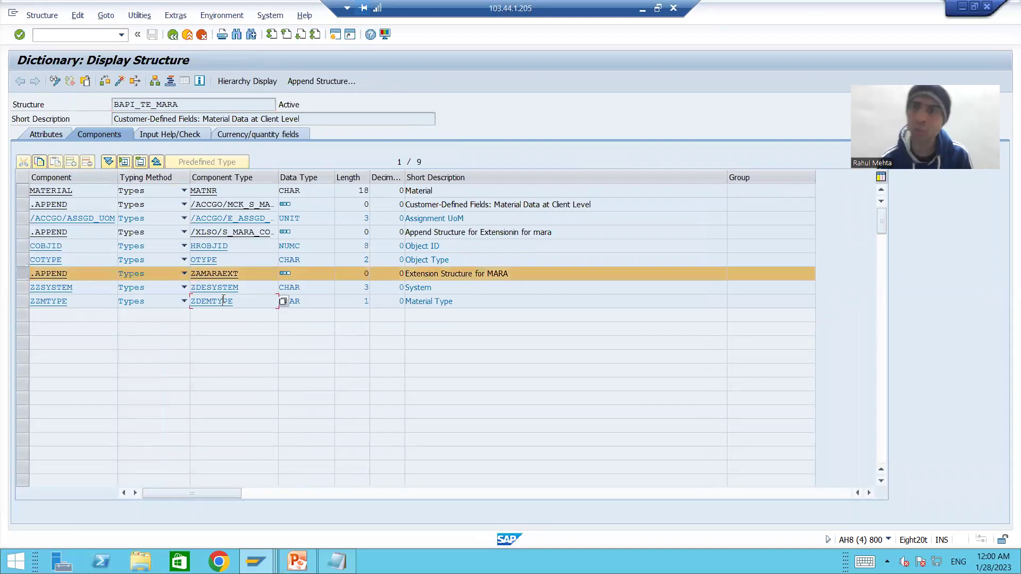
- Delete the ZAMARAEXT append from BAPI_TE_MARA and open a new SAP GUI window
click(314, 81)
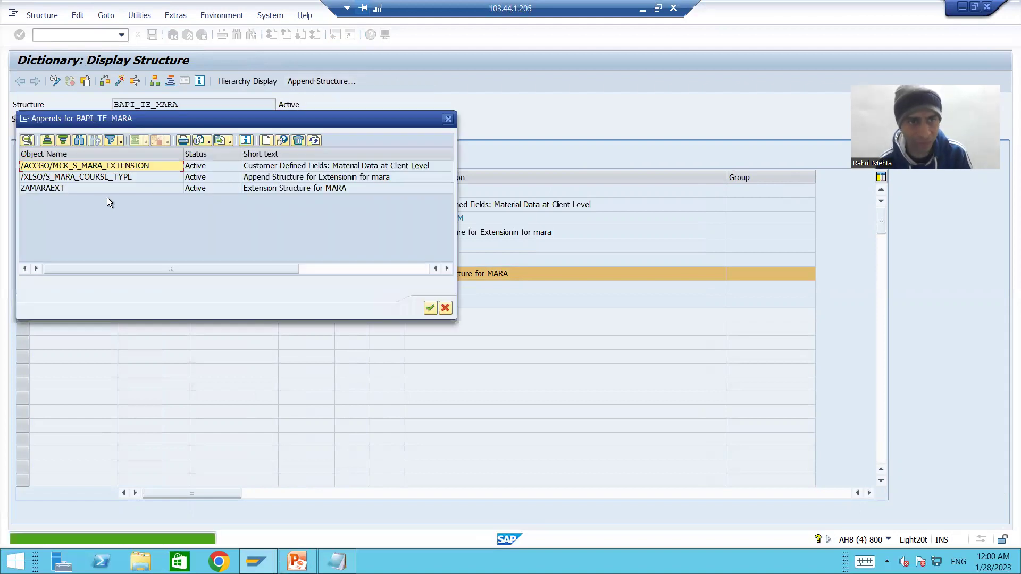
click(78, 189)
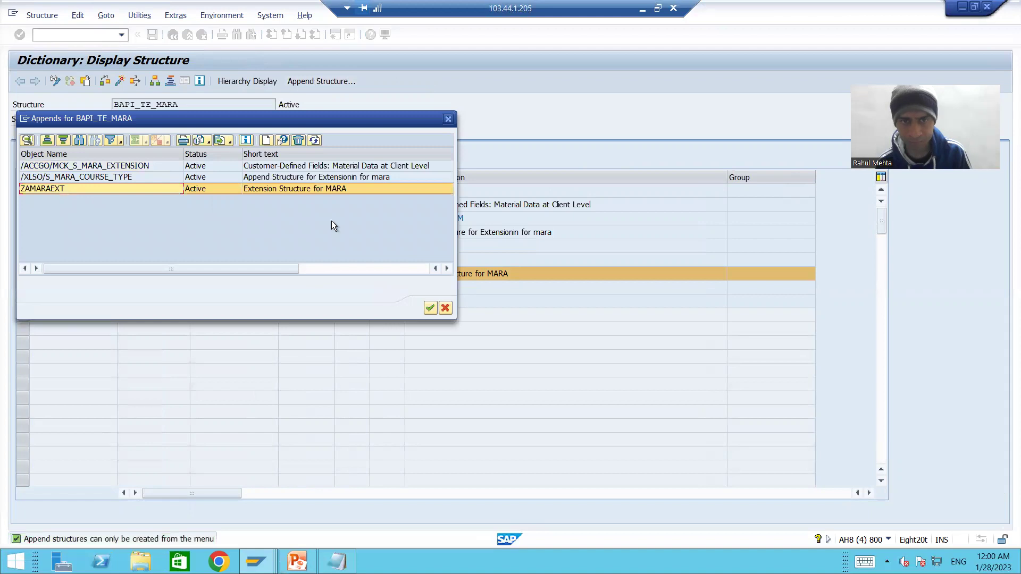
click(298, 140)
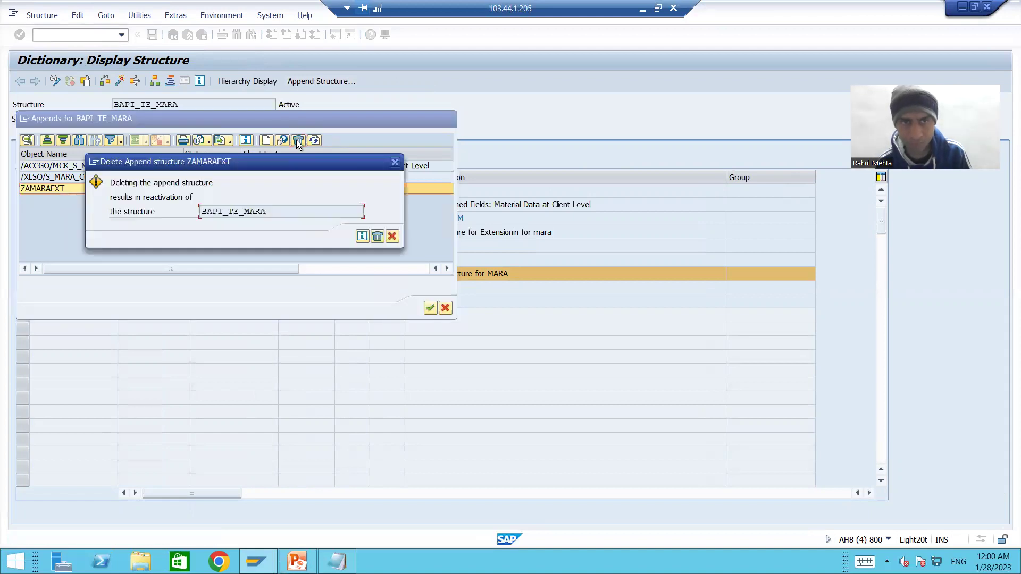
click(377, 237)
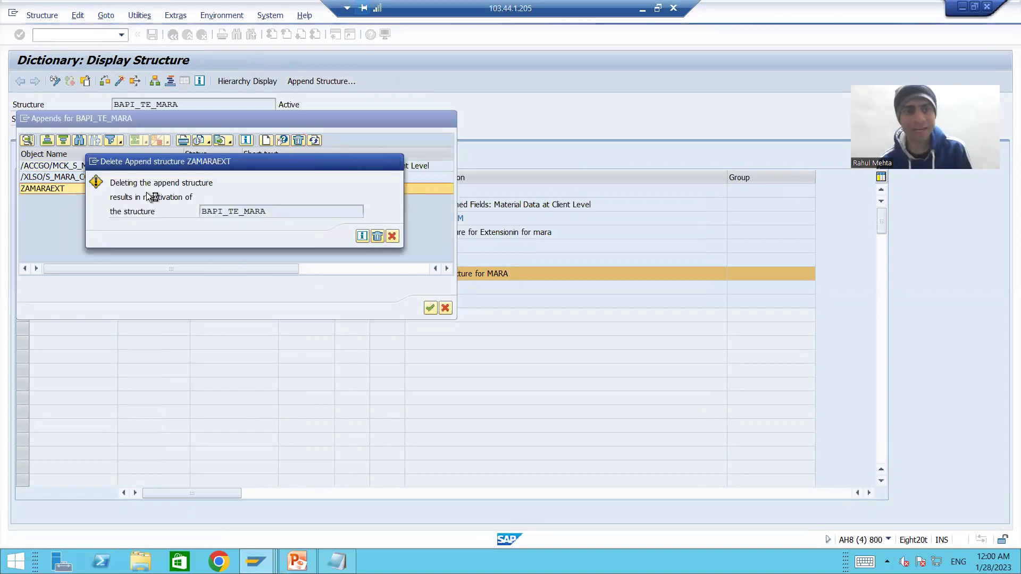
click(93, 163)
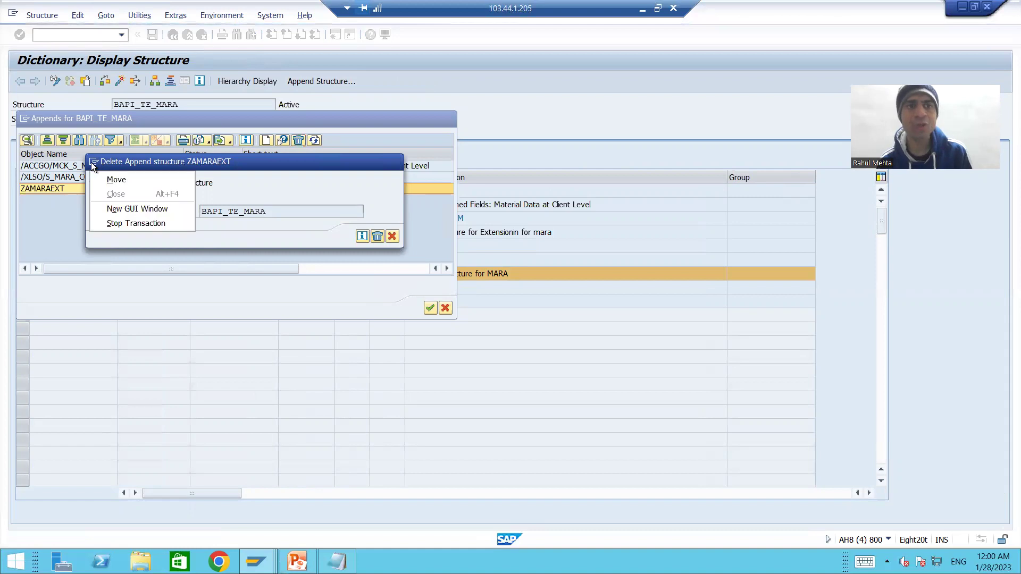
click(122, 212)
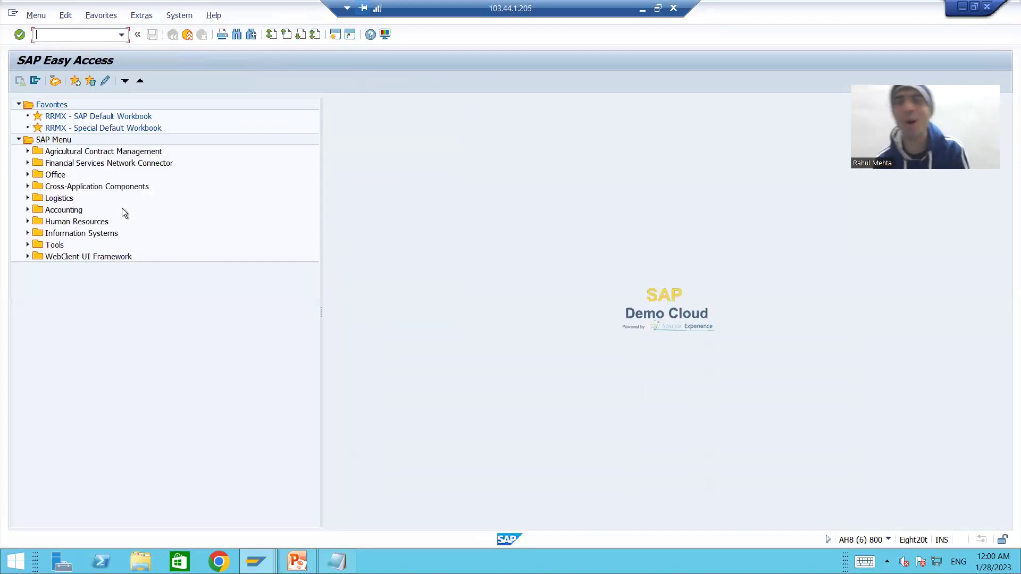
- Display structure BAPI_TE_MARAX in SE11 and locate its ZAMARAXEXT append component
text(se11)
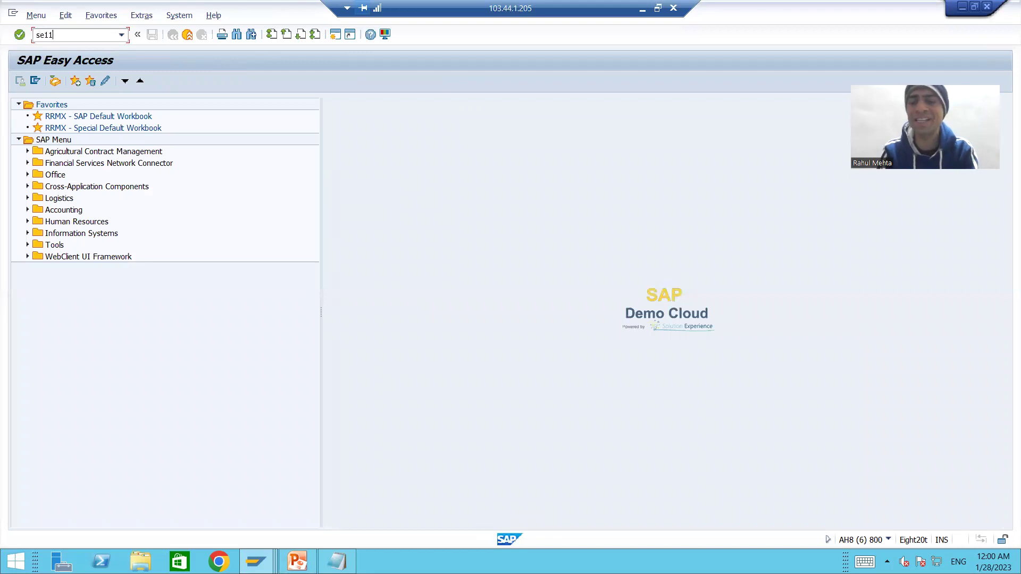
key(Return)
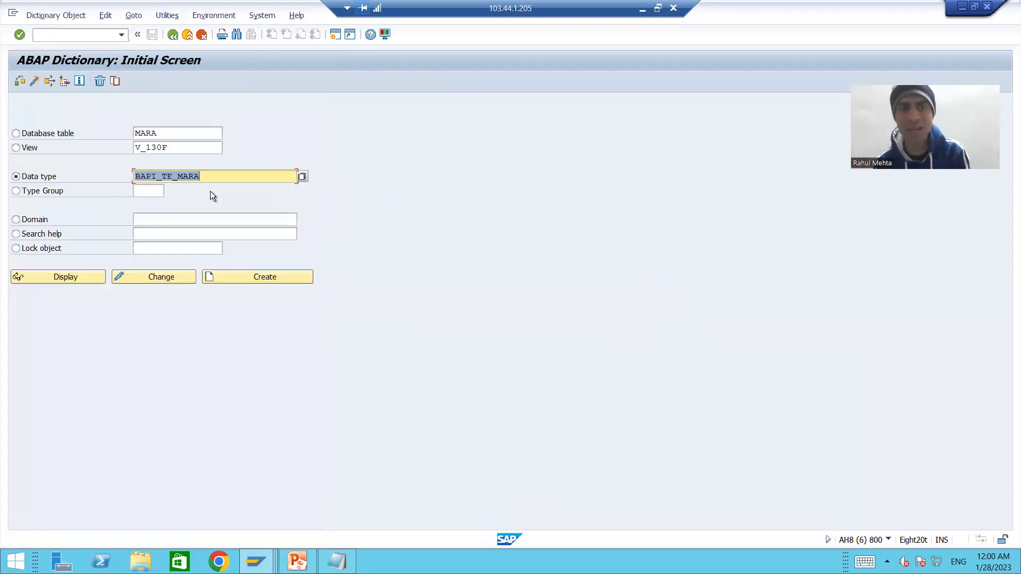
click(212, 178)
text(X)
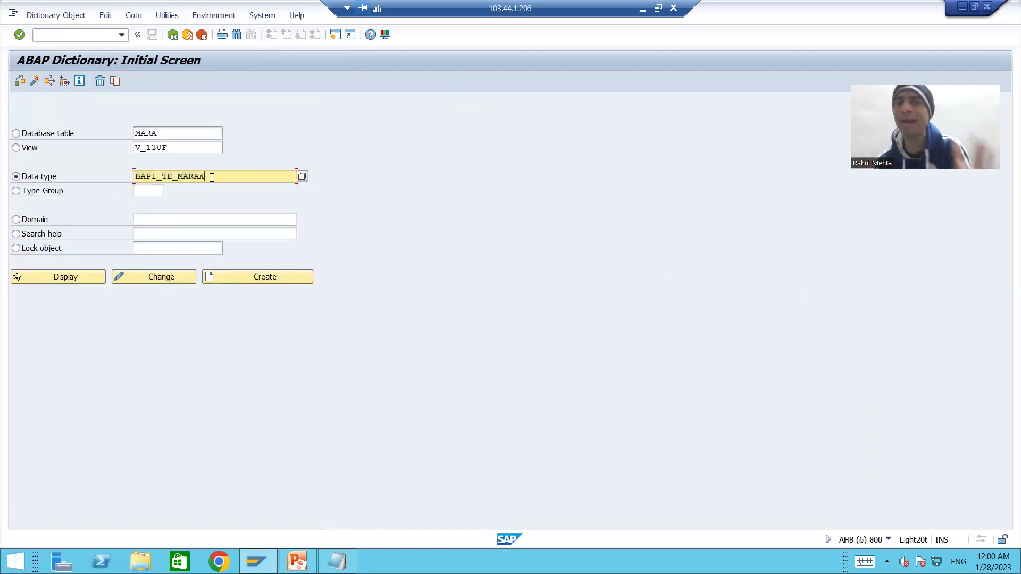
click(69, 276)
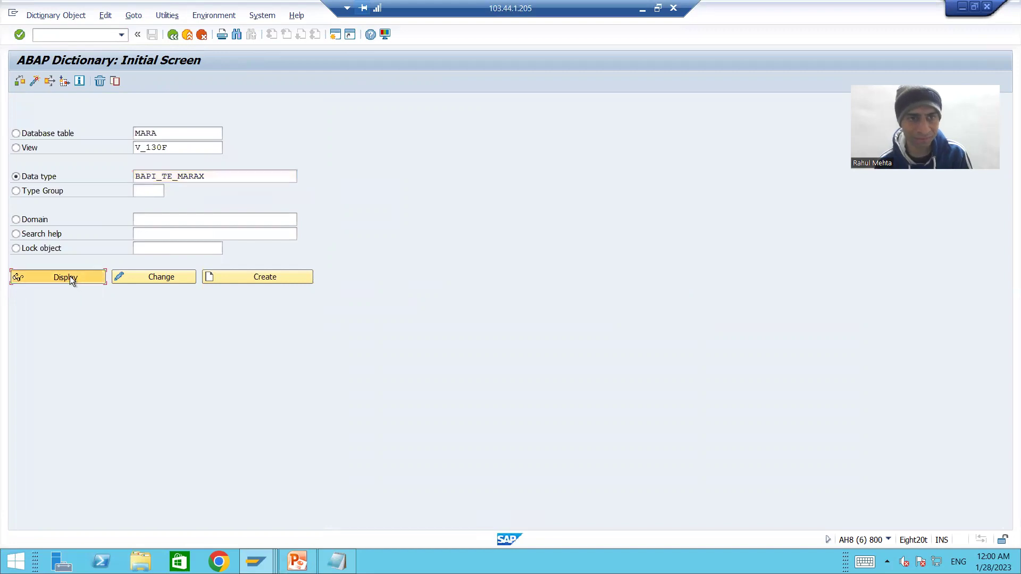
click(52, 273)
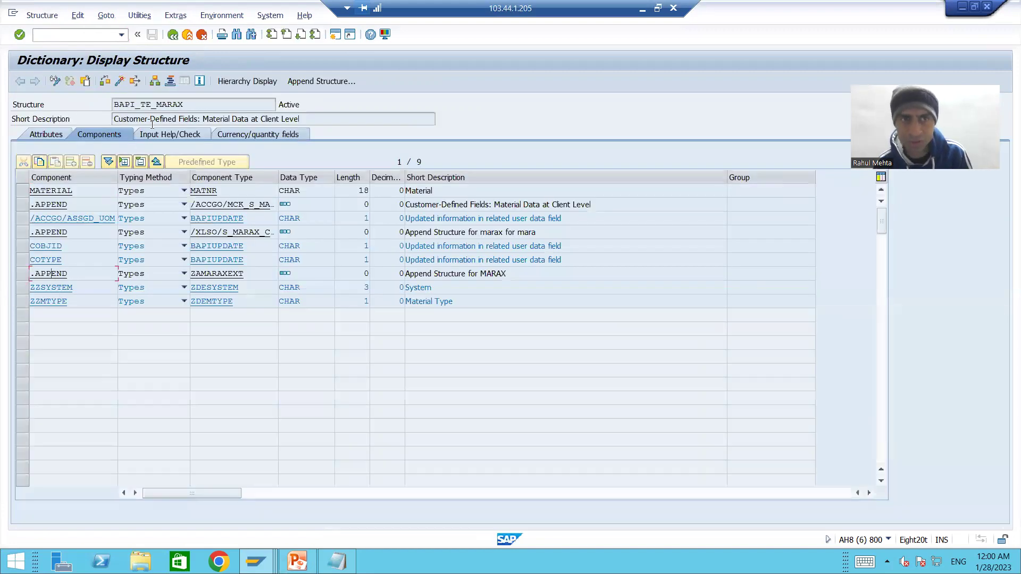
click(165, 104)
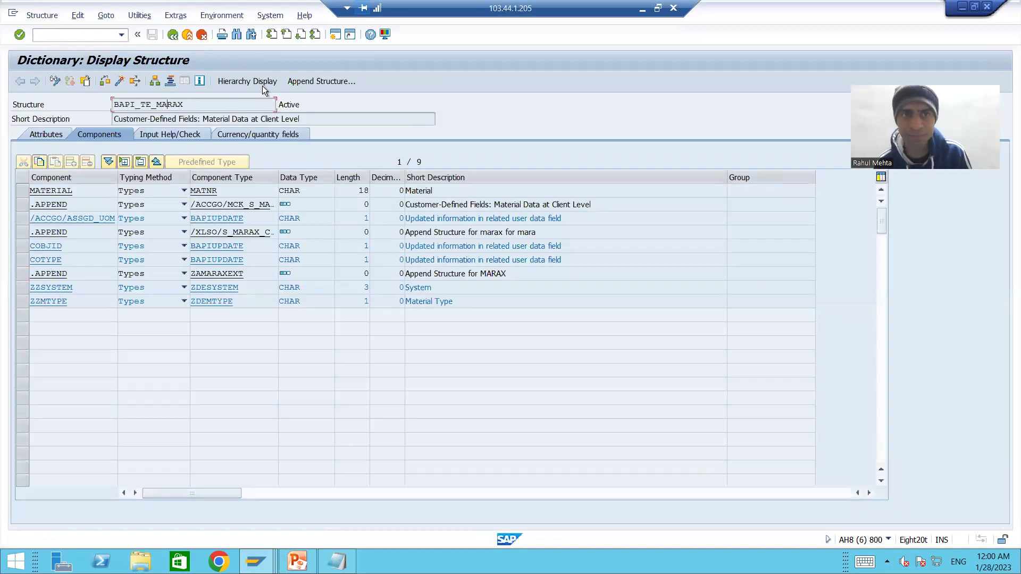
- Delete the ZAMARAXEXT append from BAPI_TE_MARAX and close the appends list
click(300, 80)
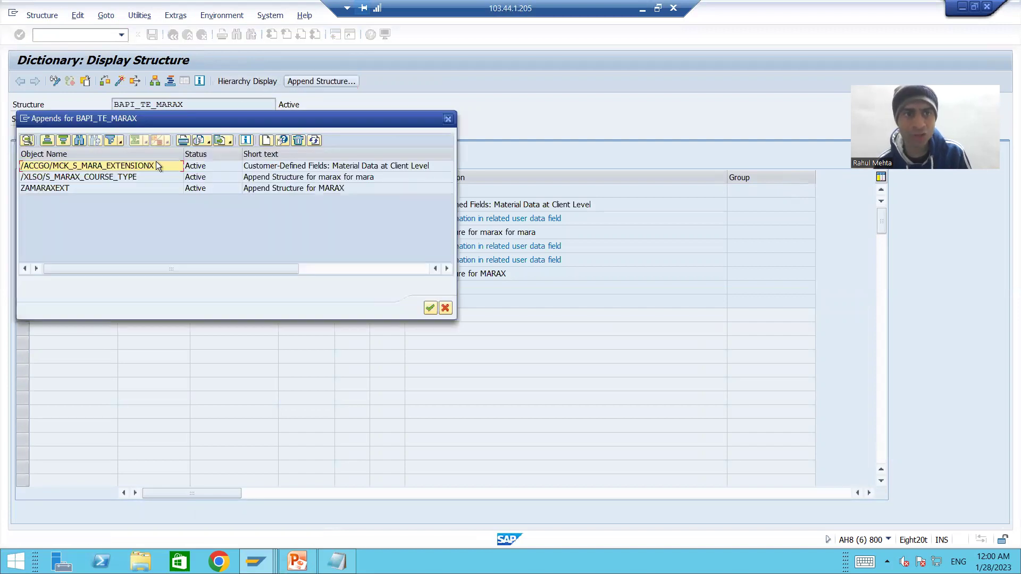
click(55, 188)
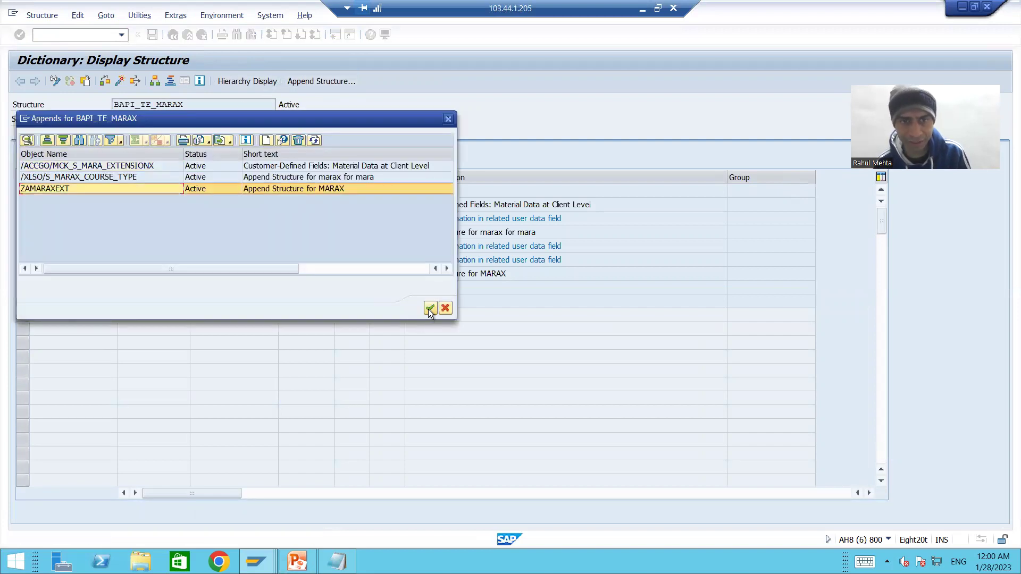
click(297, 140)
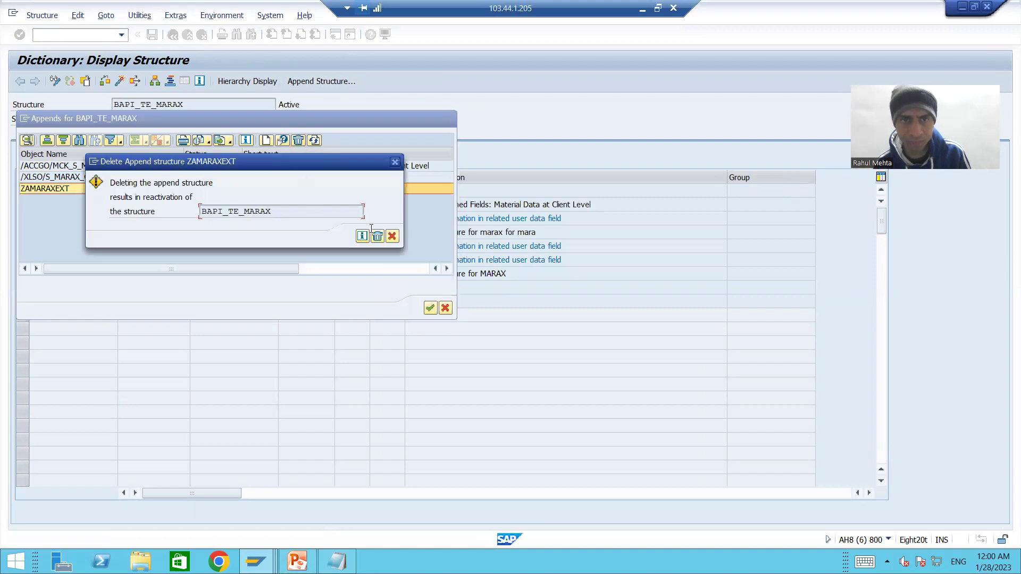
click(378, 237)
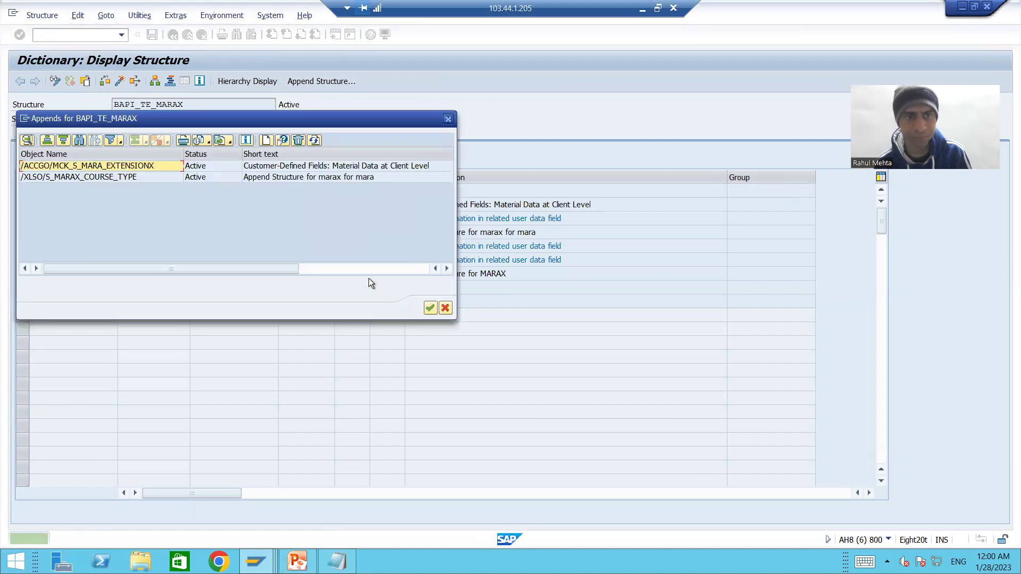
click(430, 308)
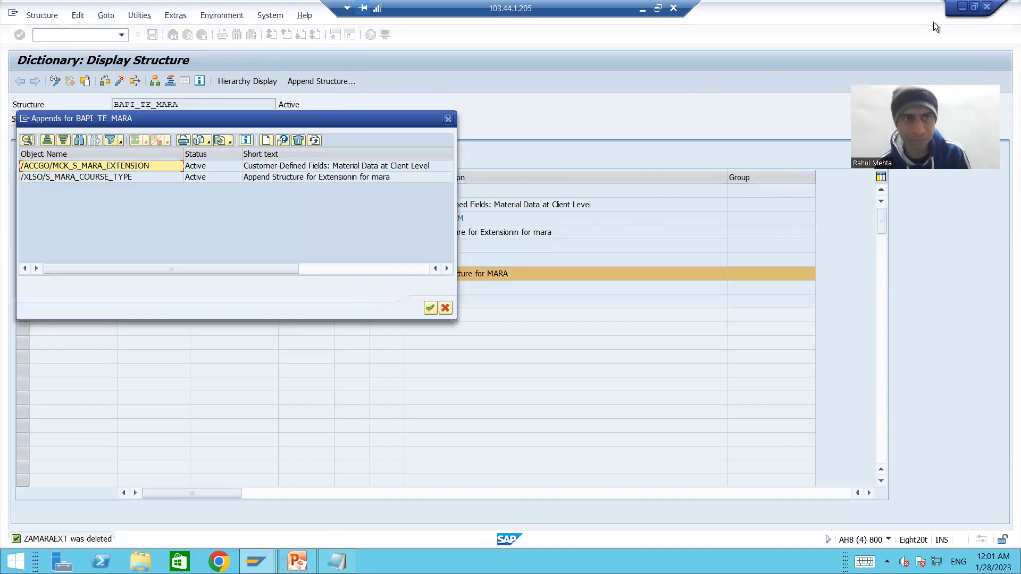
- Return to table MARA and page to its last field, OIHMTXGR, confirming ZAMARA is removed
click(445, 308)
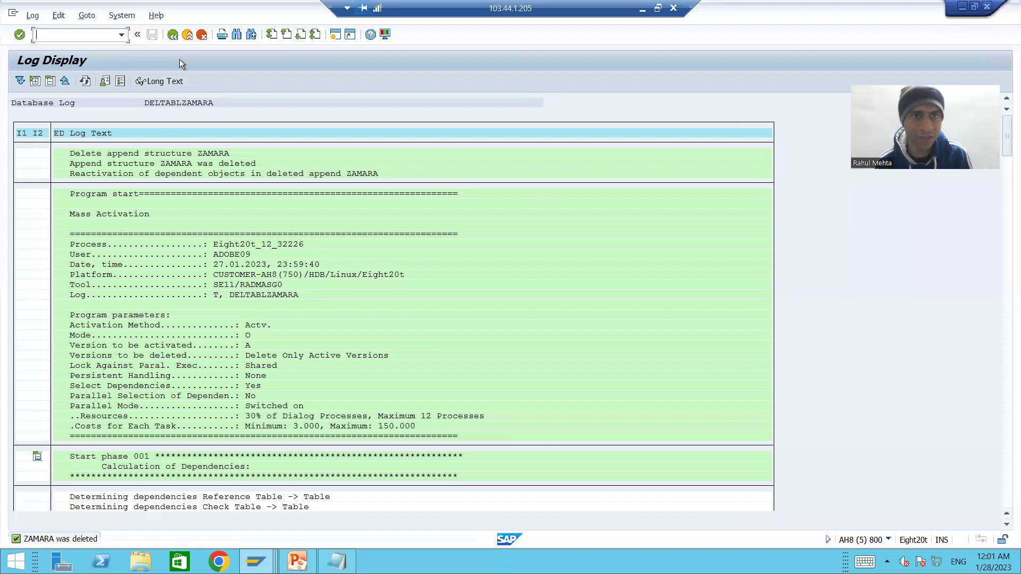
key(F3)
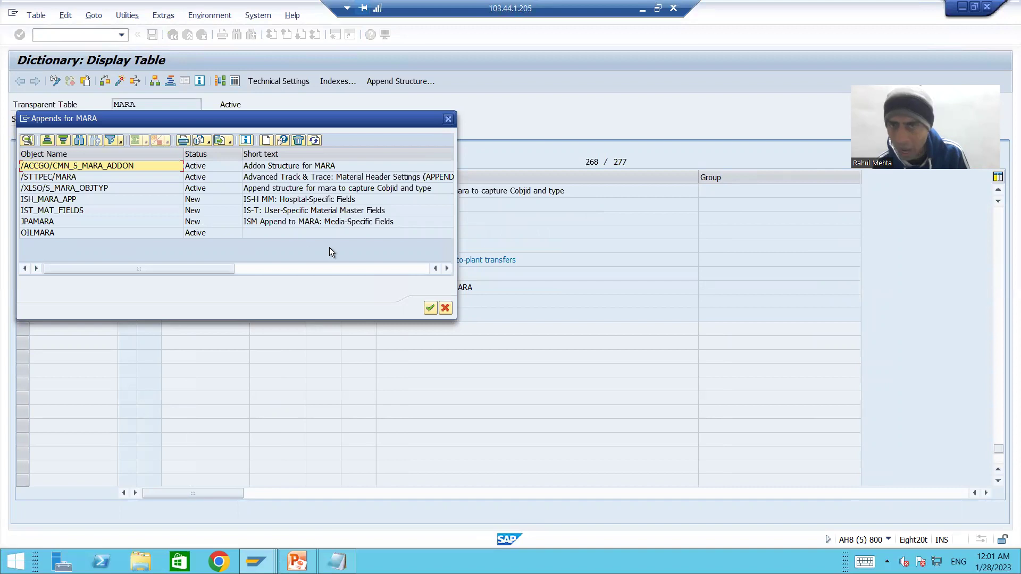
click(445, 307)
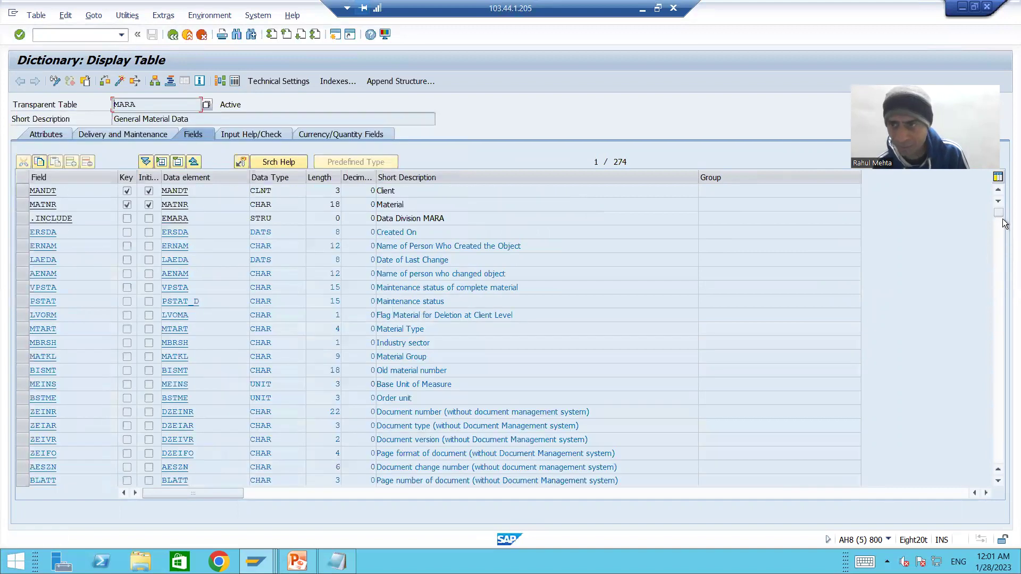
key(ctrl+Page_Down)
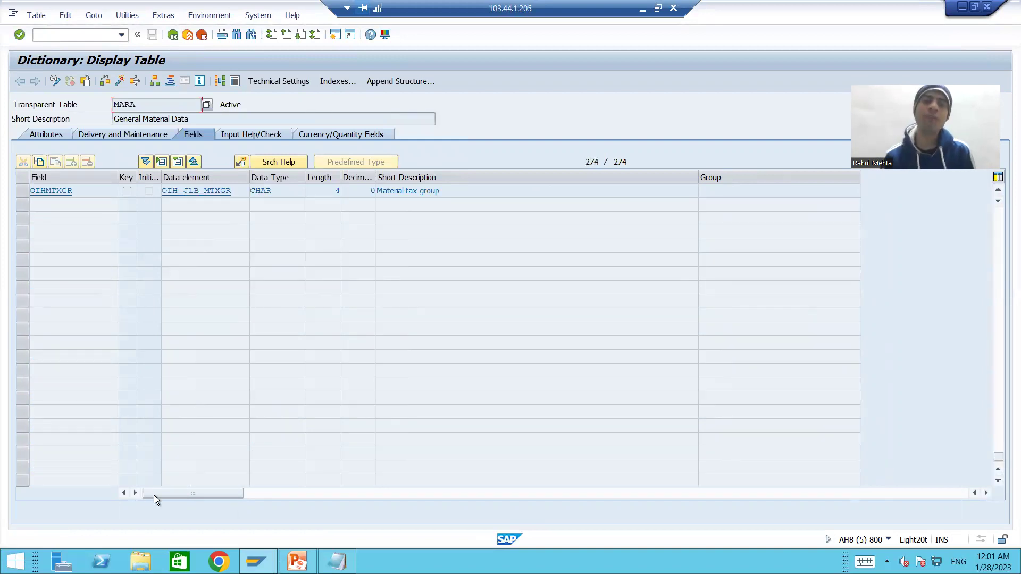
- Highlight EXTENSIONIN/EXTENSIONINX in the third bullet of slide 23 in PowerPoint
click(298, 561)
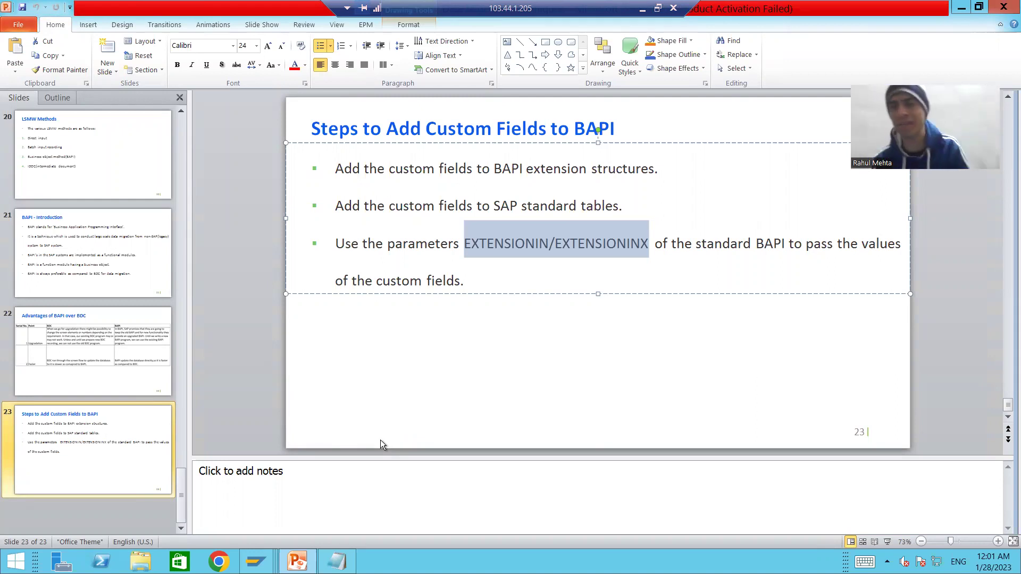
click(534, 170)
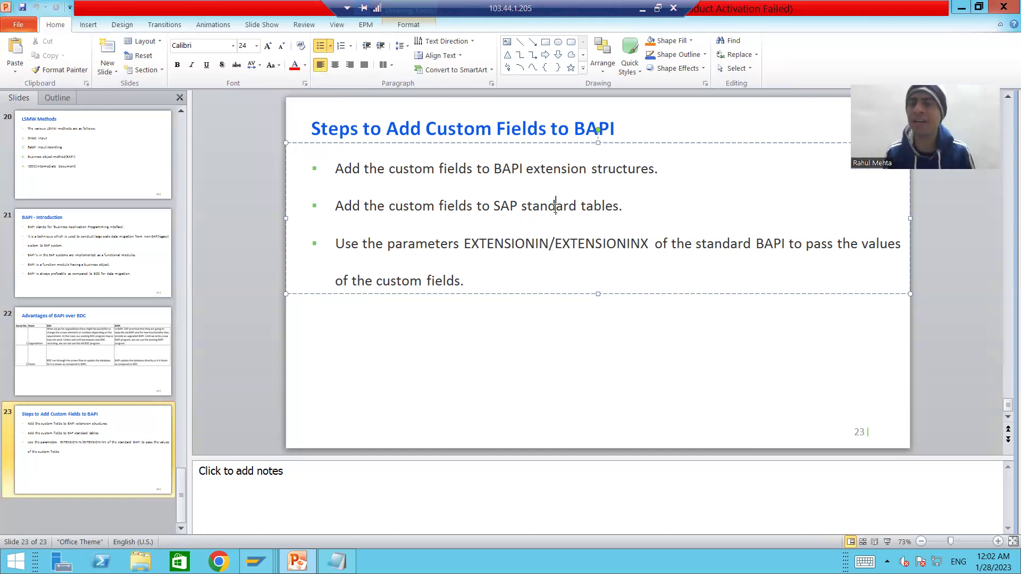
click(573, 243)
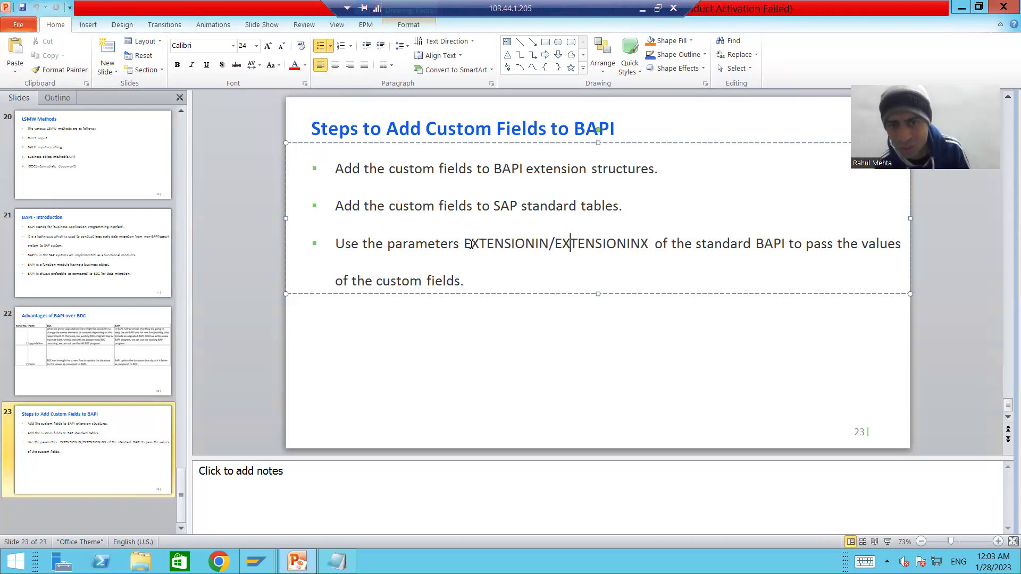
drag(464, 243, 651, 235)
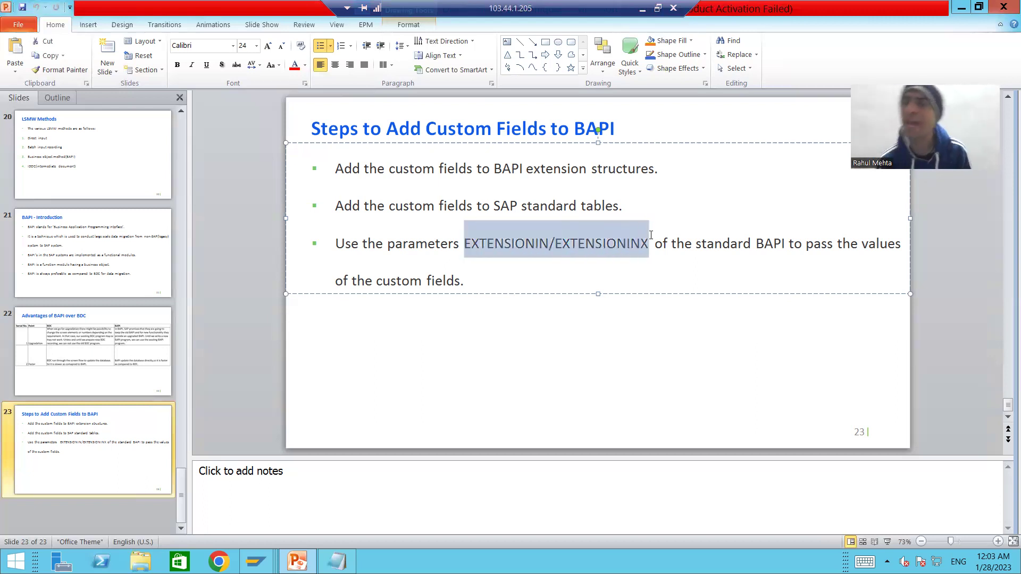